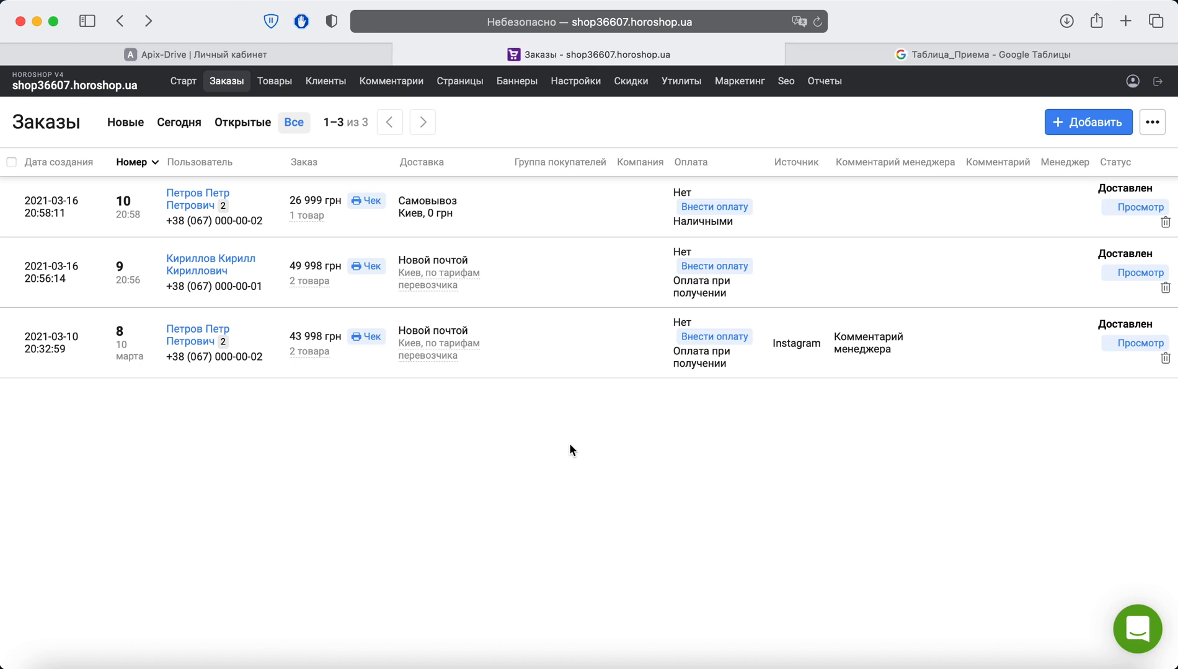
Create a new connection in ApiX-Drive and choose Horoshop as the data source system
key(super+Tab)
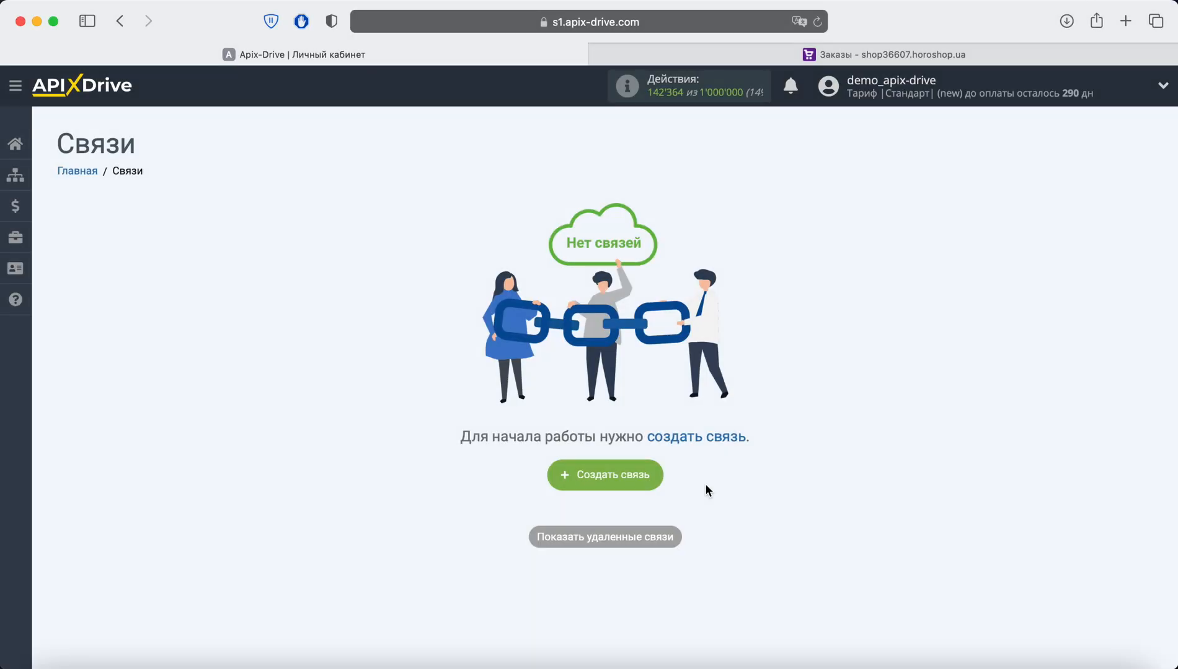
click(641, 475)
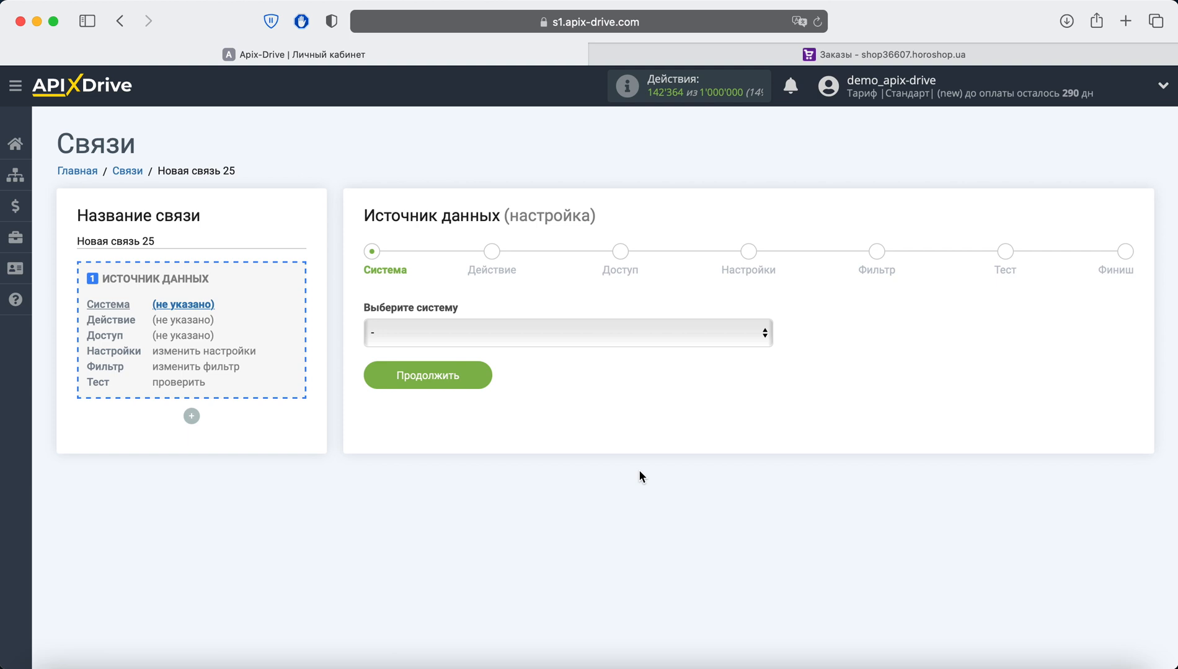
click(594, 340)
scroll(588, 360, down, 3)
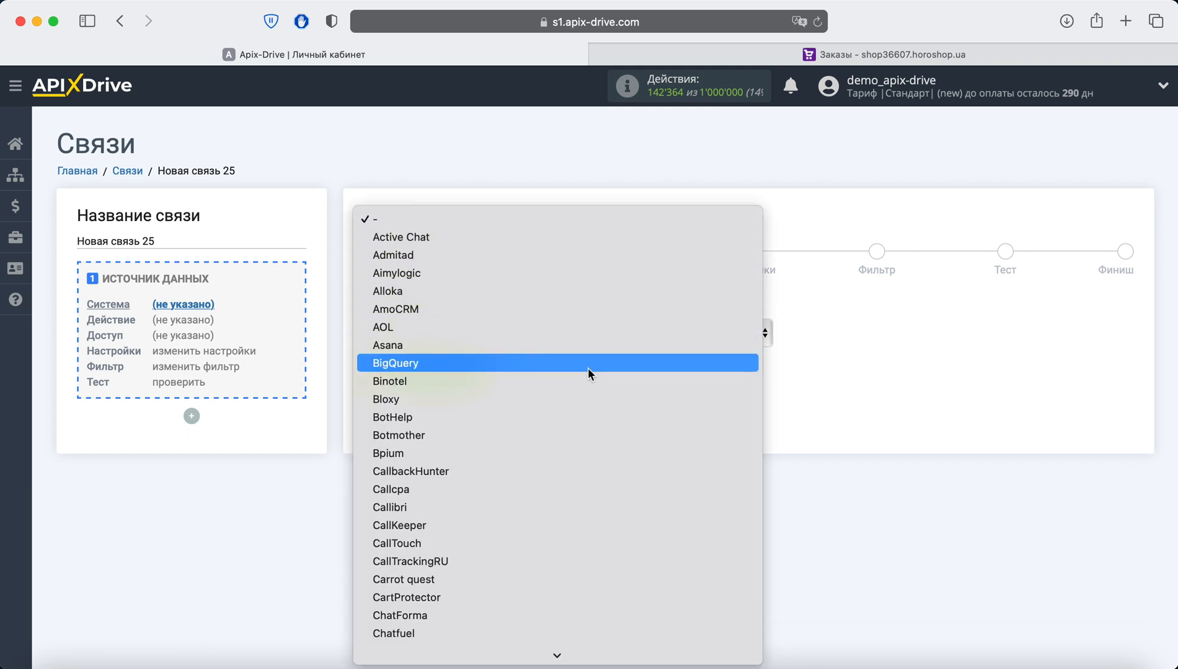
scroll(588, 369, down, 10)
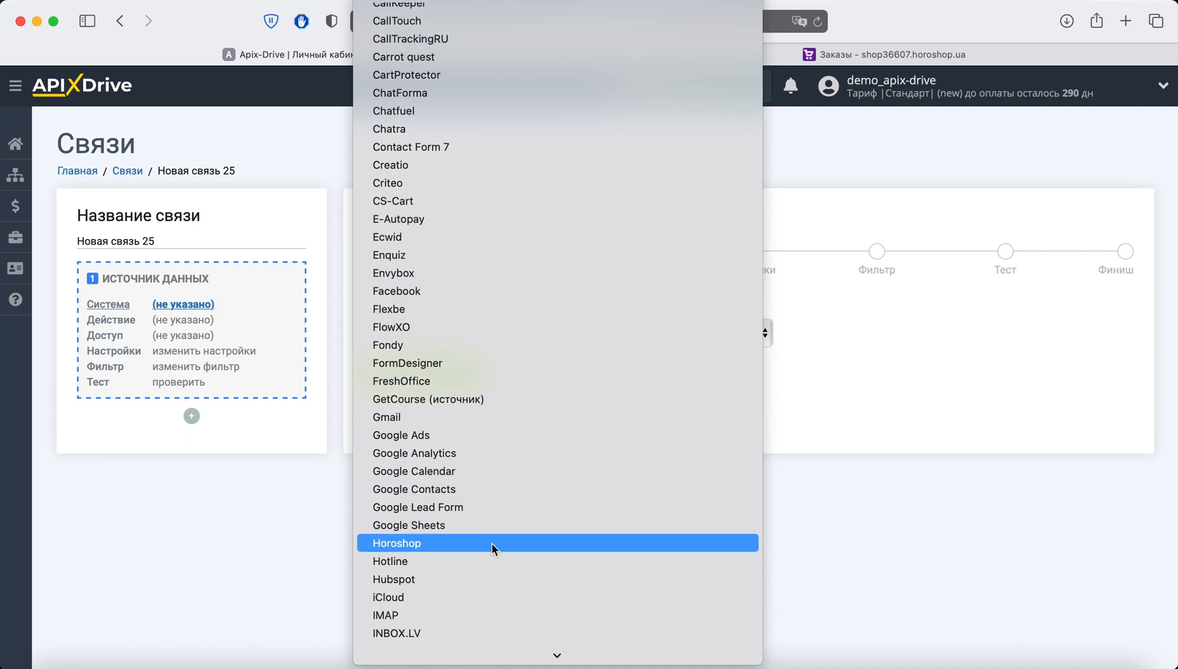
click(492, 543)
click(467, 381)
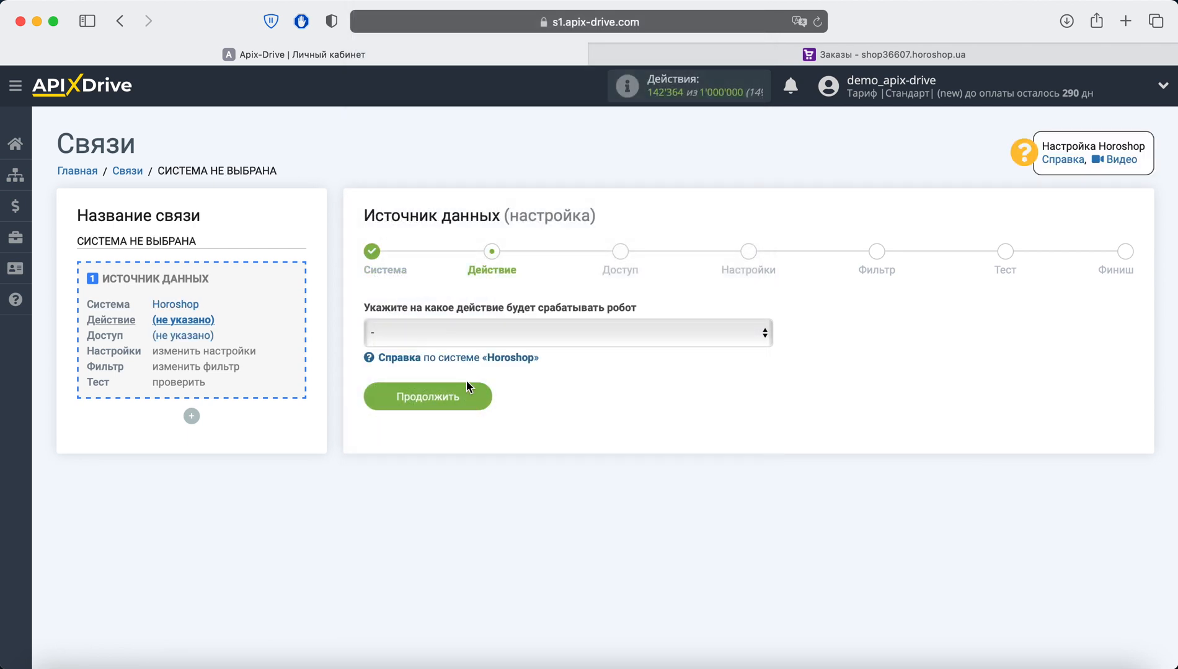
Set the Horoshop source action to "Загрузить заказы по статусу (новые)" and continue to the access stage
click(535, 326)
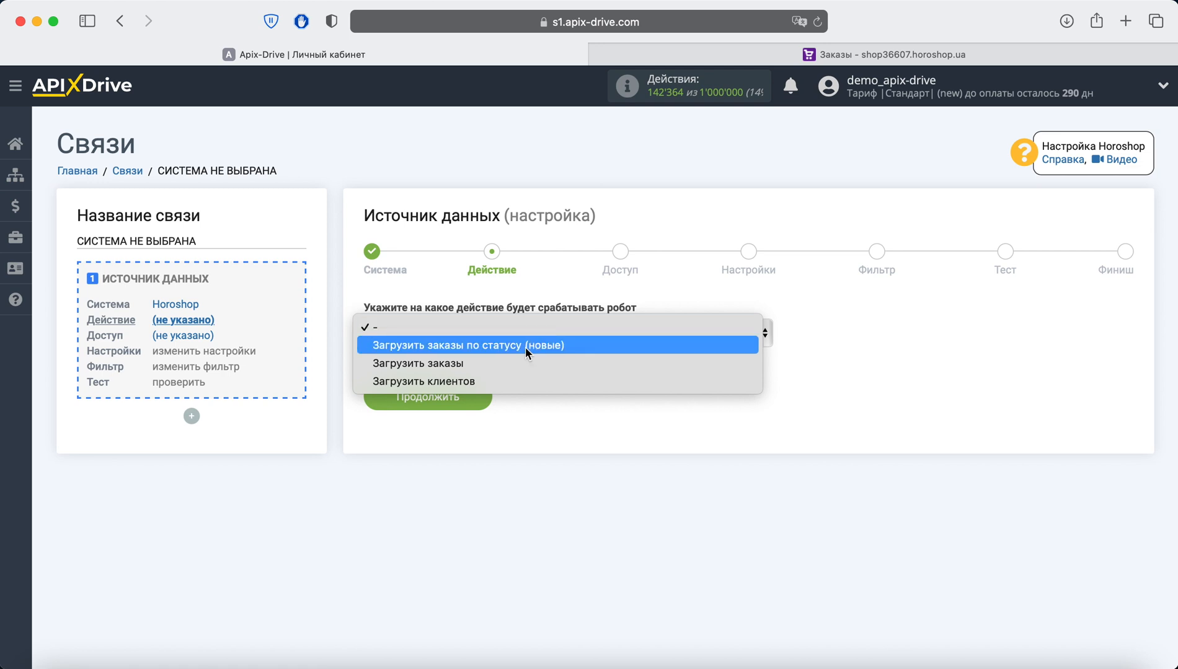
click(526, 347)
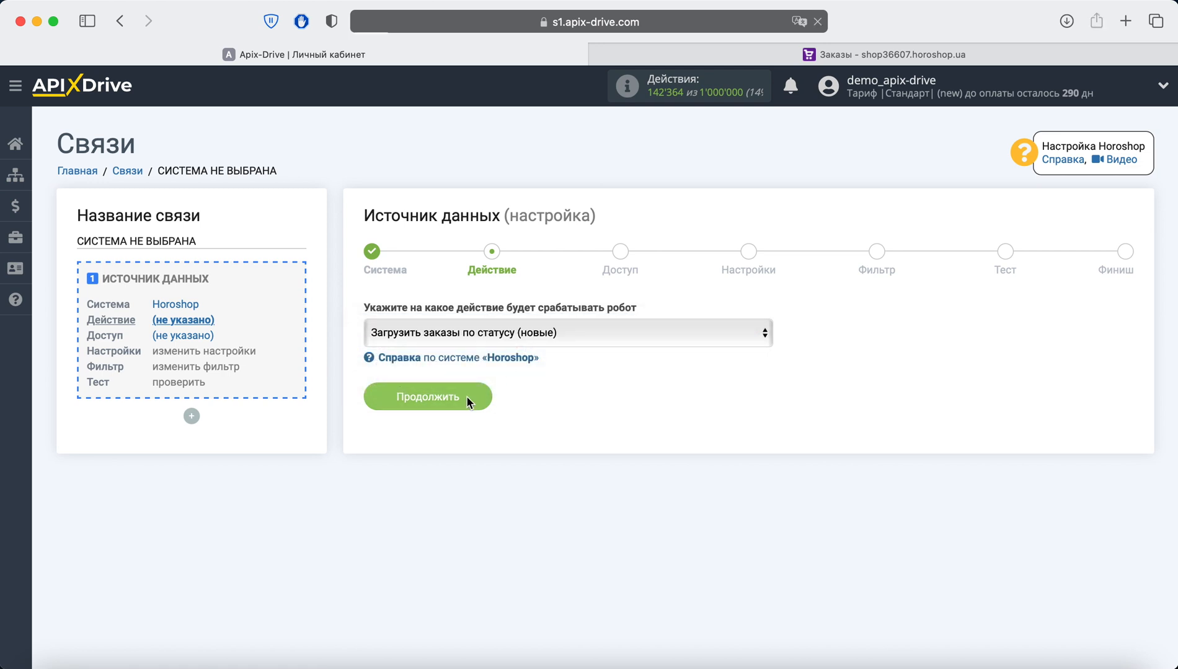
click(466, 396)
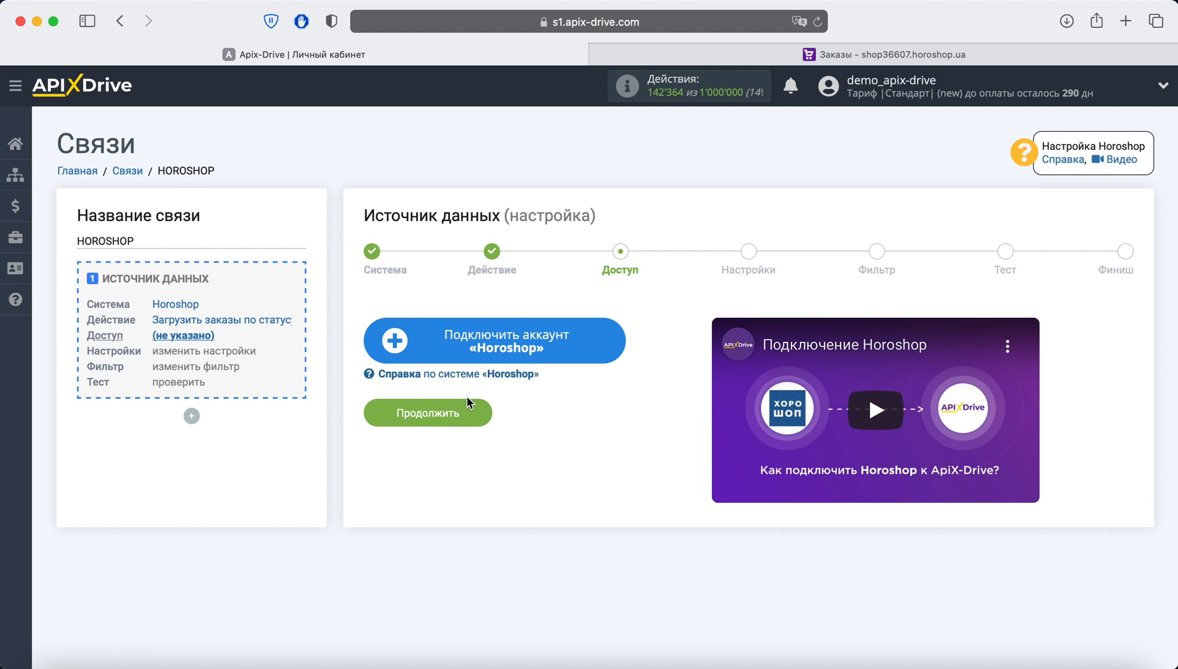
click(457, 351)
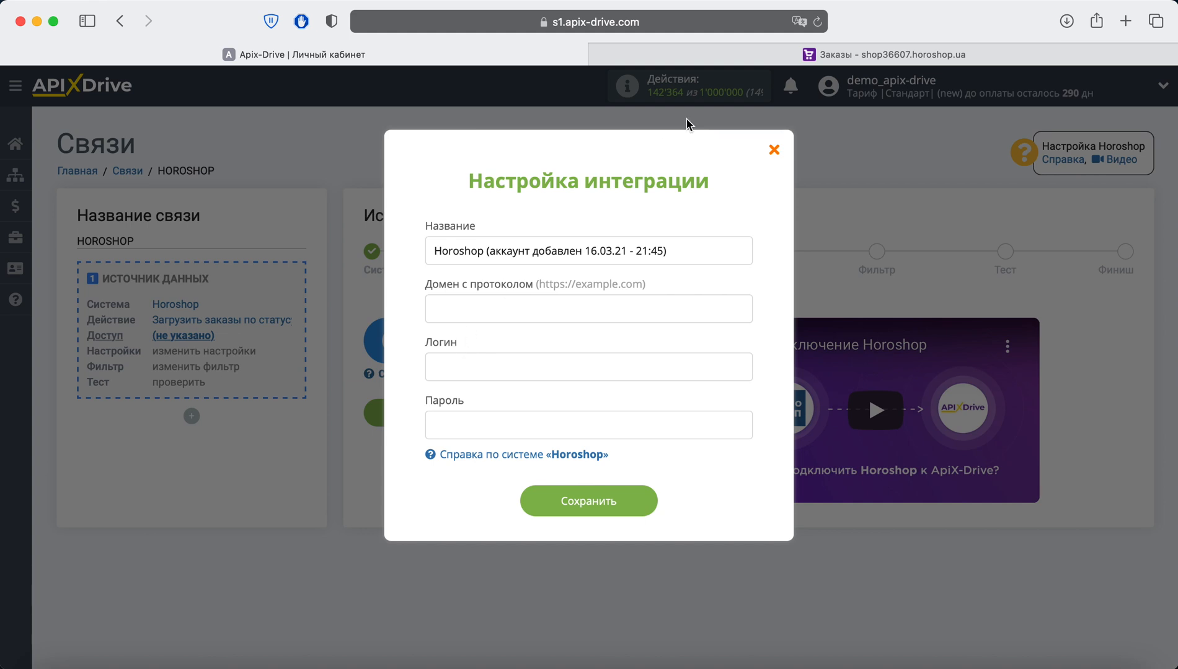
click(785, 56)
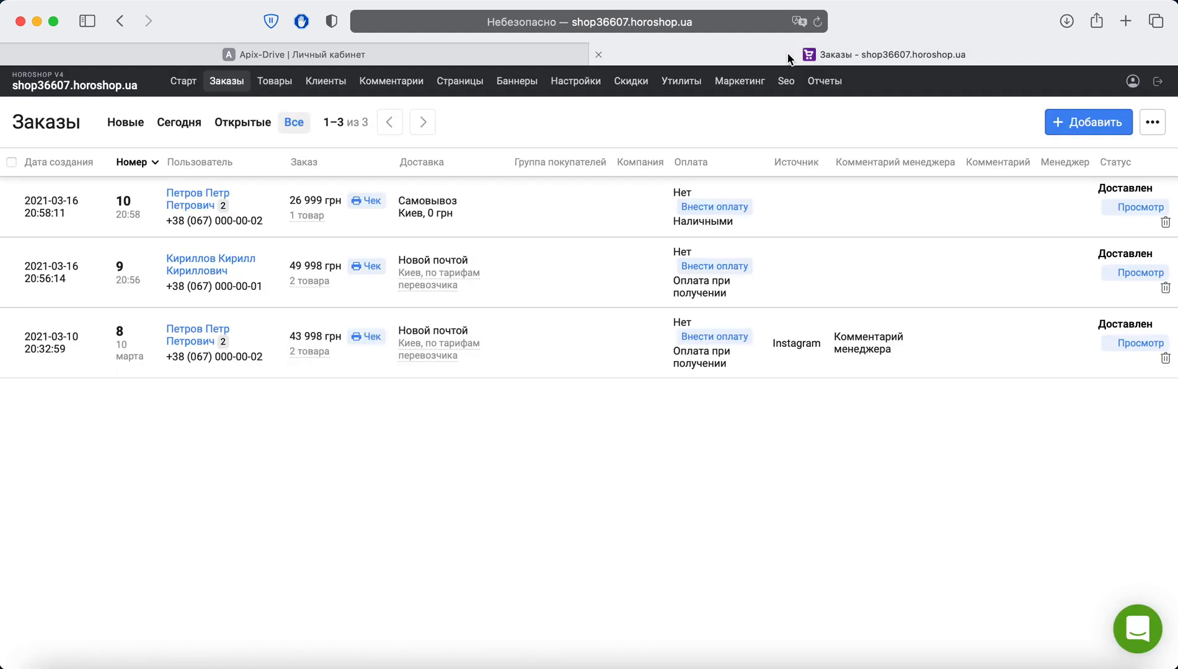
click(669, 23)
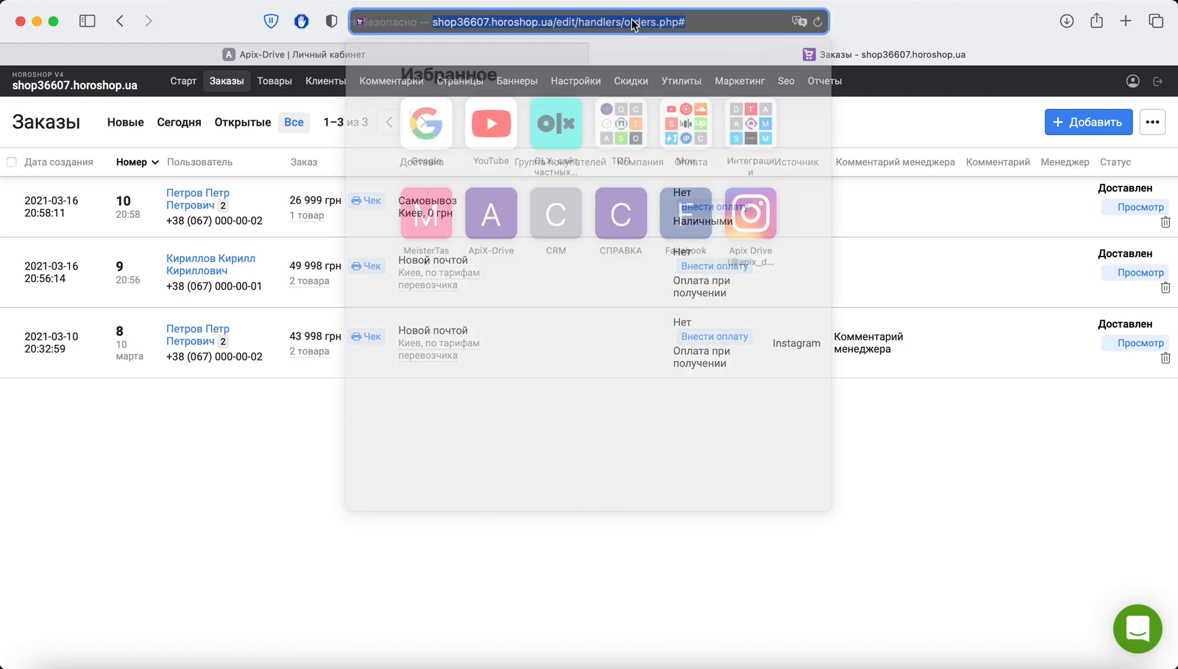
drag(491, 21, 366, 23)
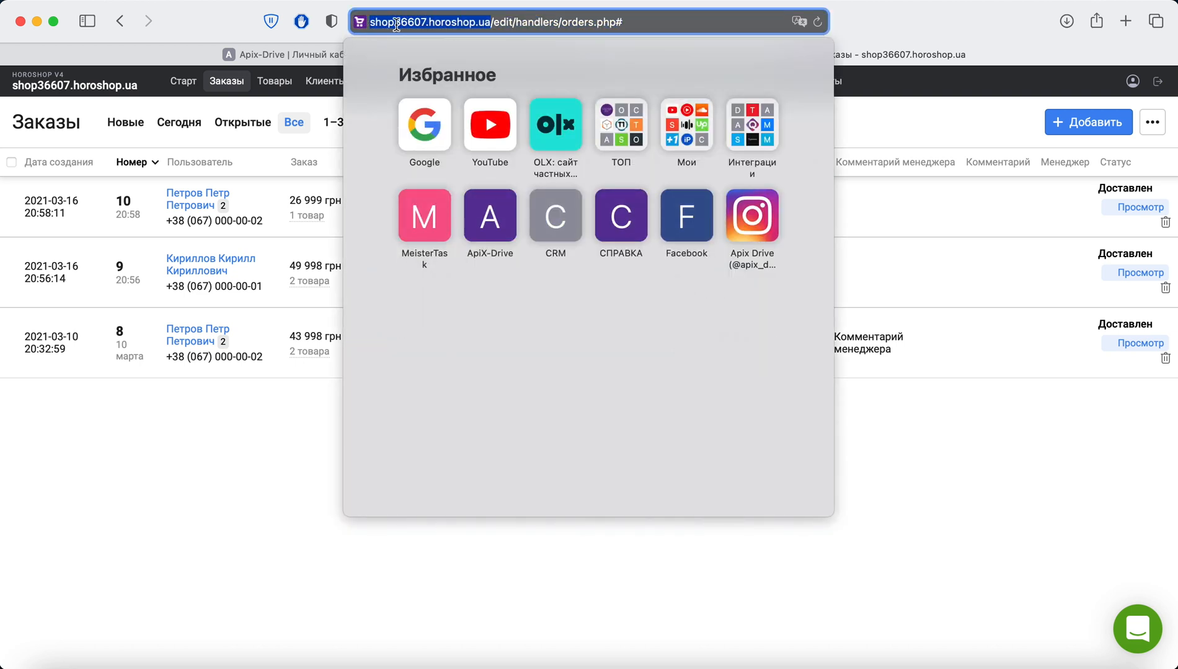
right_click(412, 23)
click(437, 52)
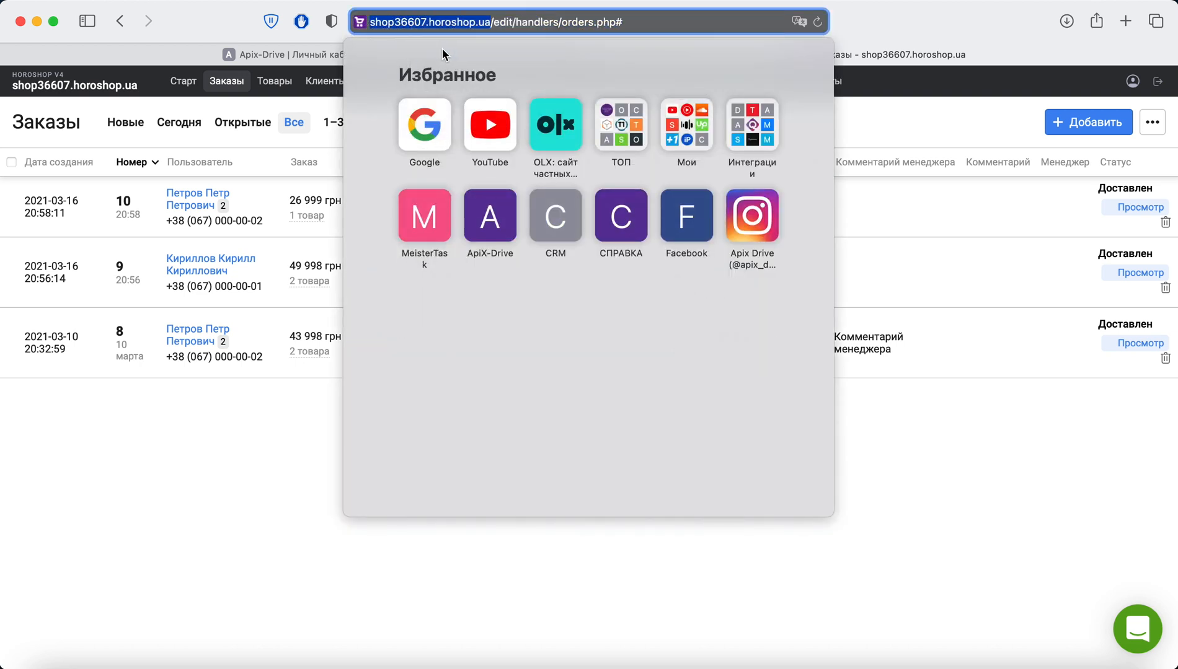
click(312, 55)
right_click(491, 313)
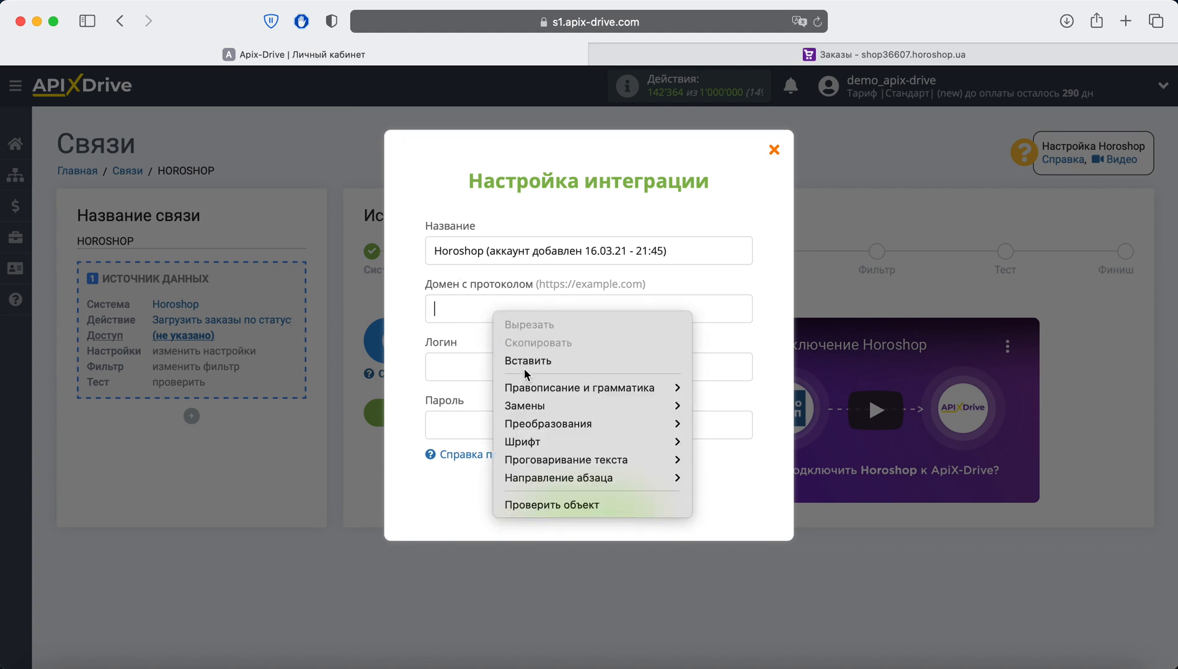
click(524, 362)
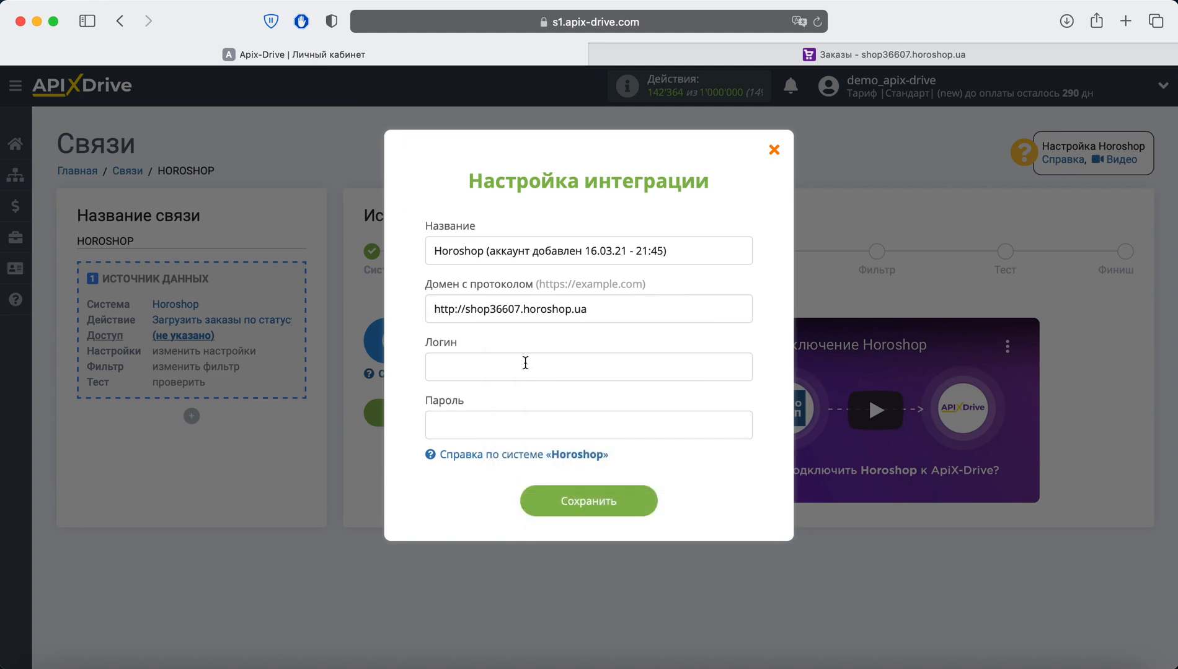
Paste the Horoshop login and account password, save the integration, and continue with the connected account
right_click(492, 365)
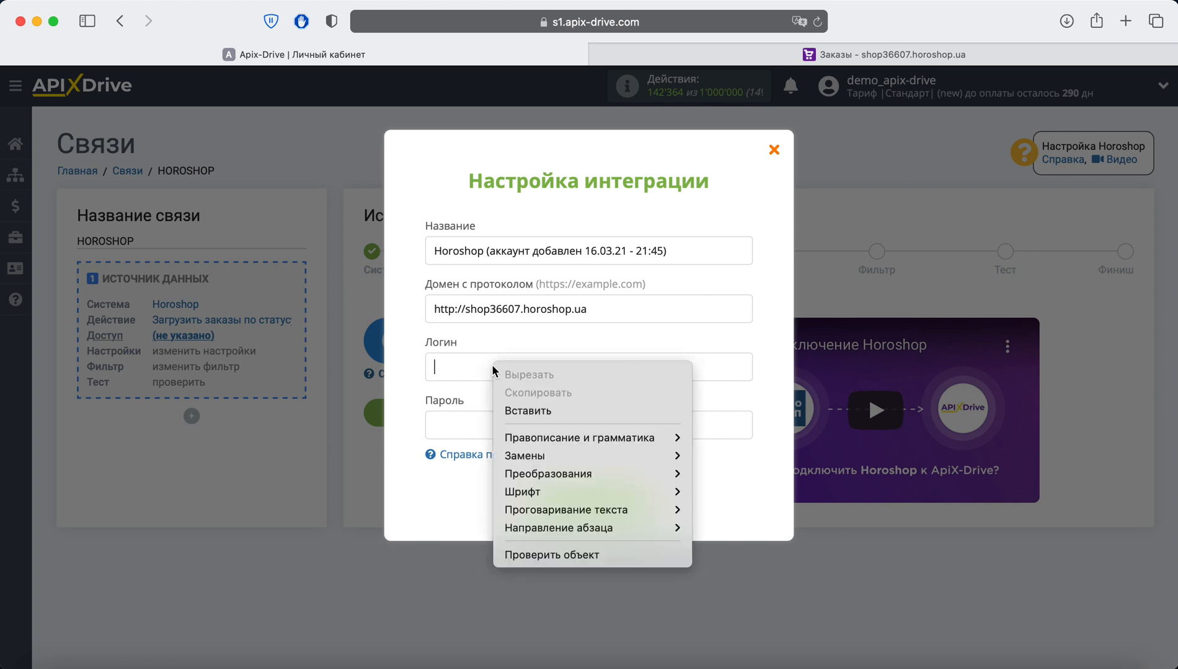
click(539, 411)
right_click(509, 424)
click(543, 470)
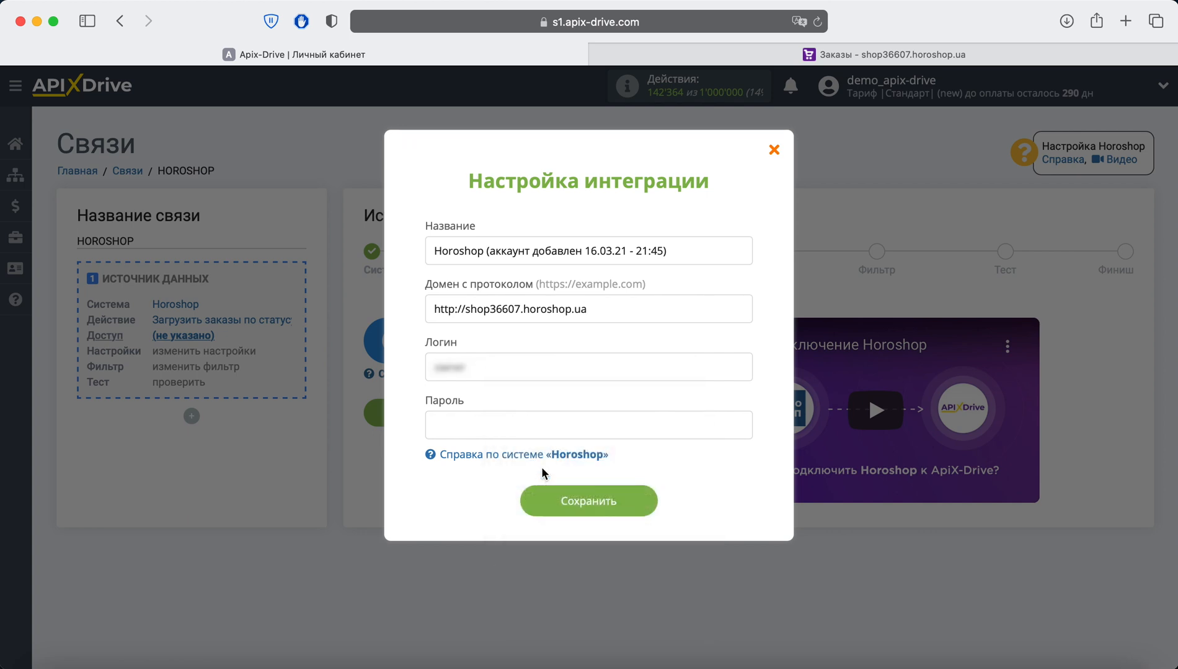
click(543, 500)
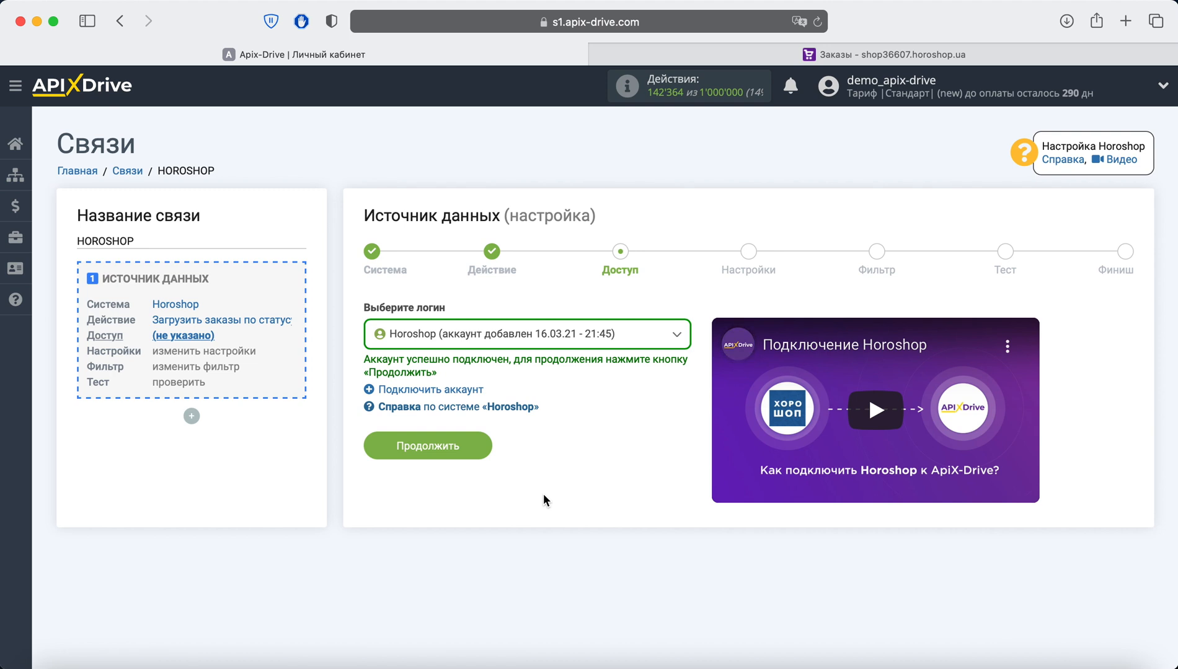
click(472, 447)
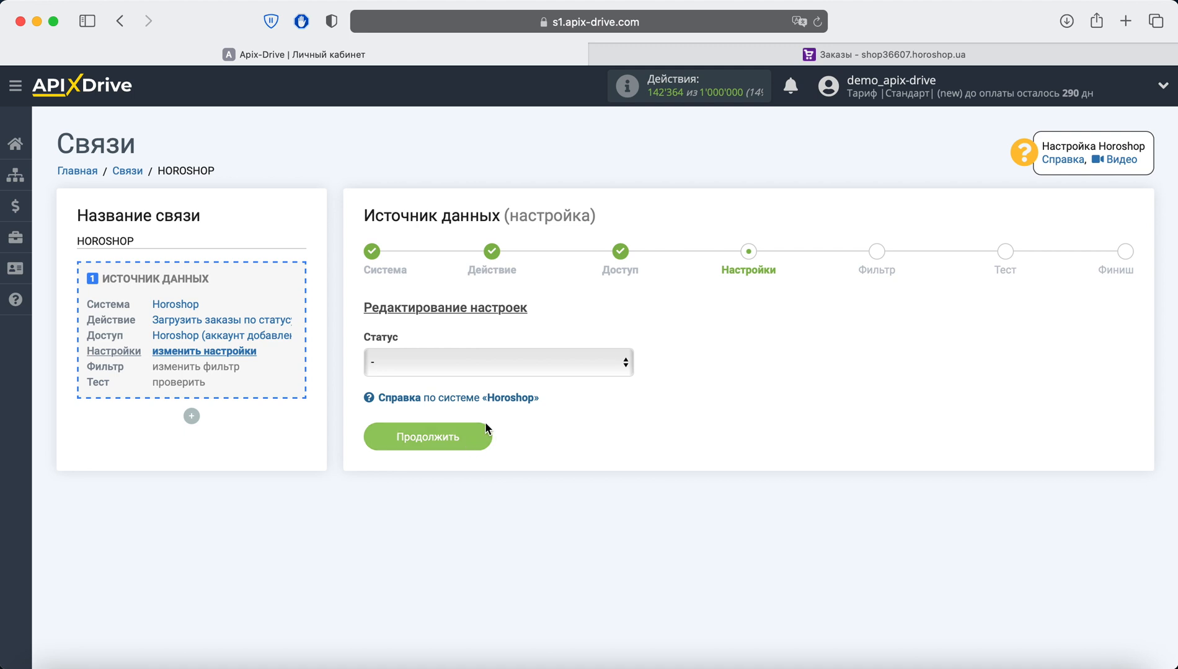
Set the order status that triggers the Horoshop source to "Доставлен" and continue
click(540, 362)
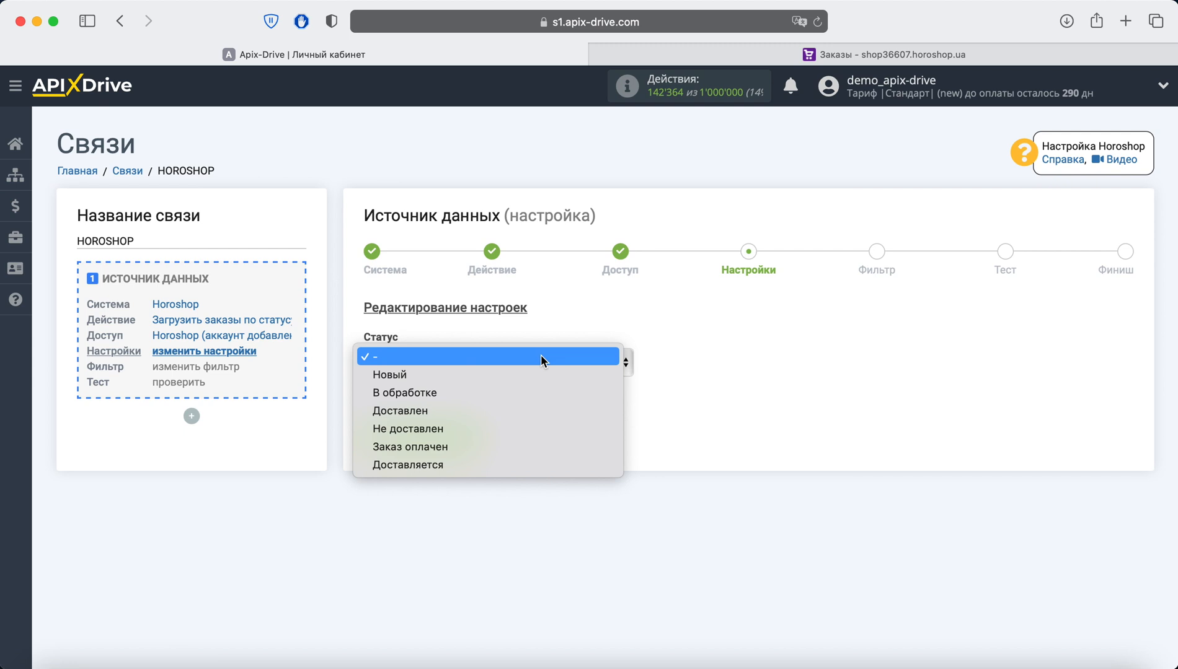
click(495, 409)
click(473, 437)
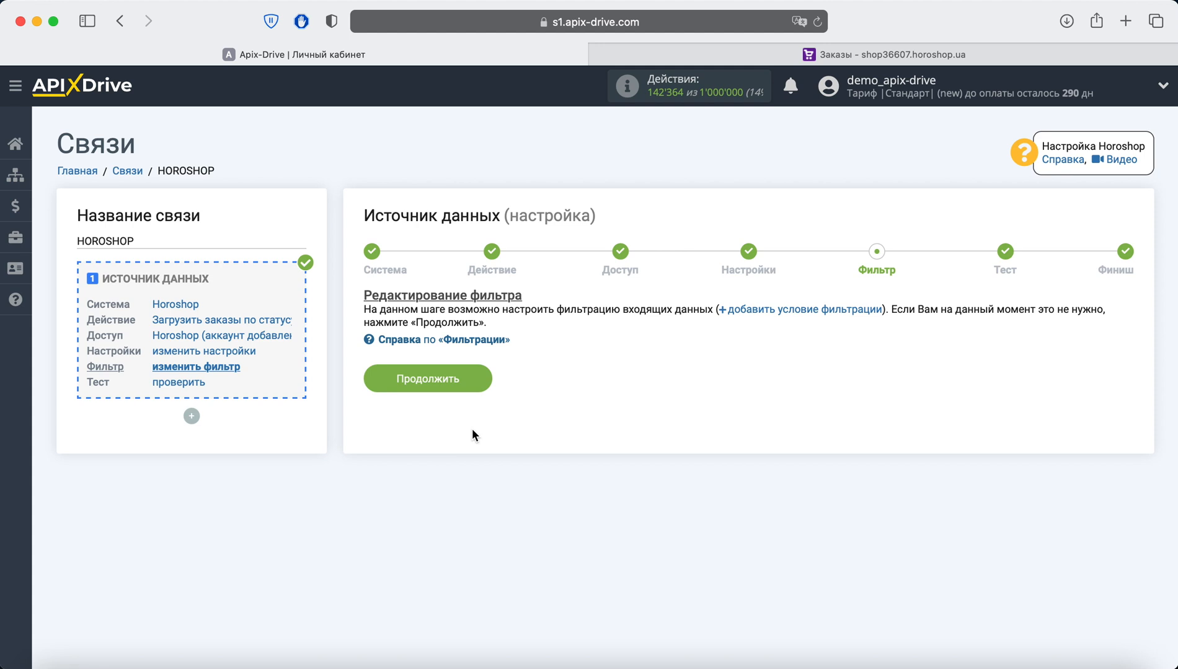
Leave the source without filter conditions and accept the Horoshop test data to finish the data source setup
click(472, 370)
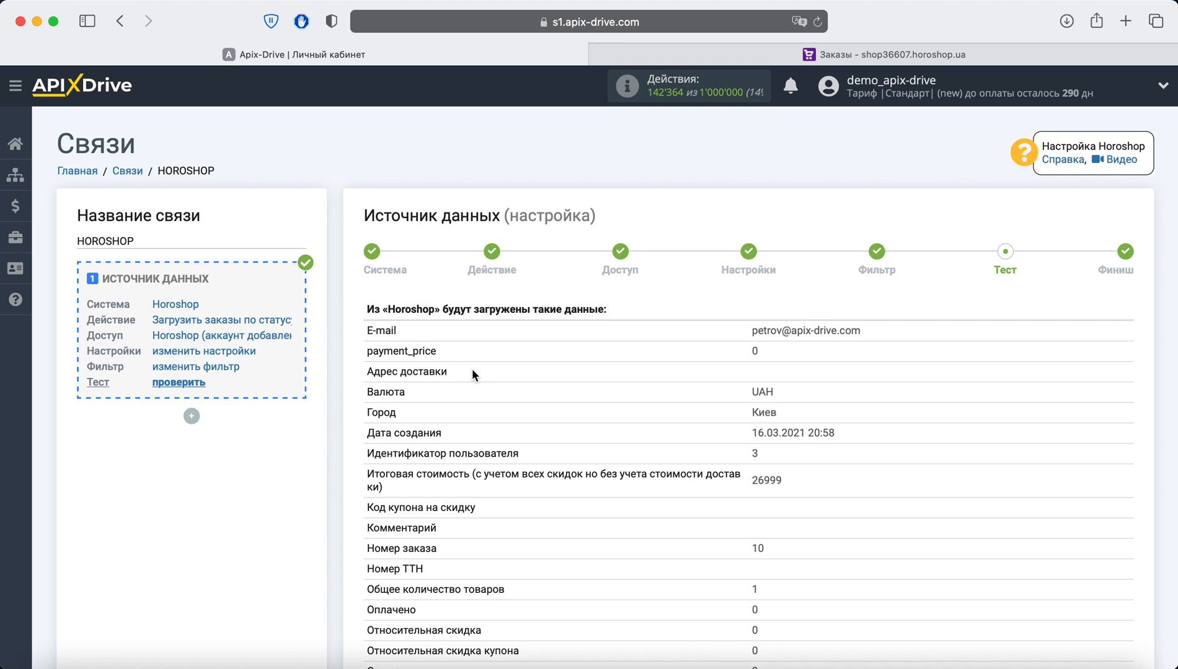
scroll(473, 371, down, 10)
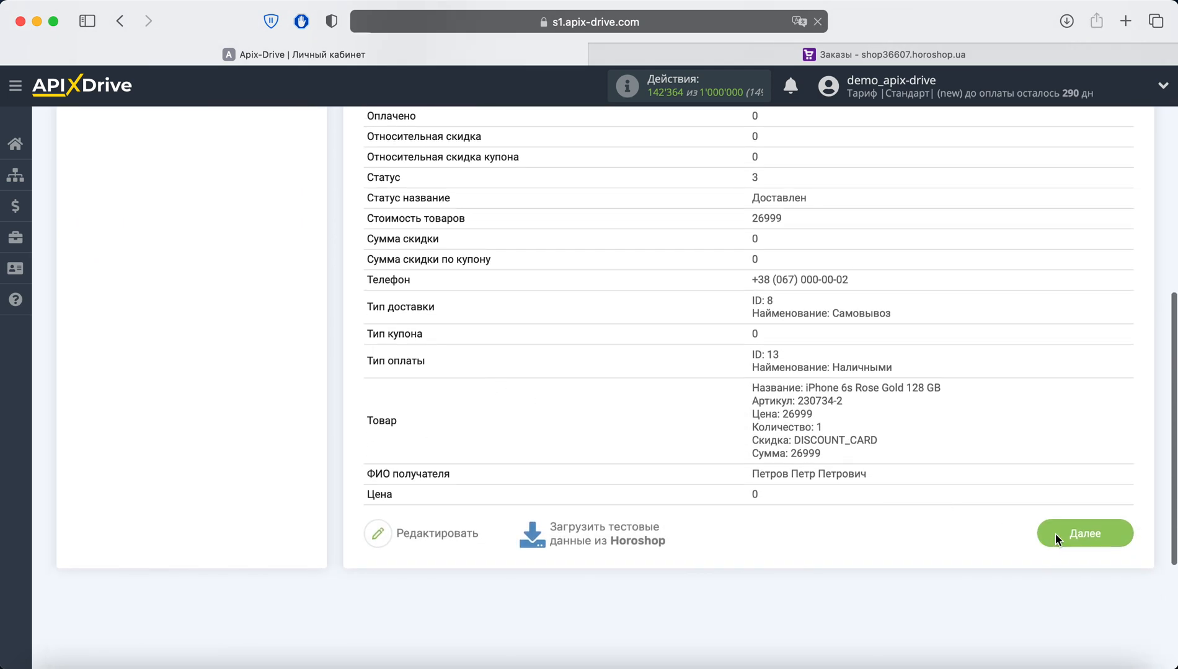
click(1055, 534)
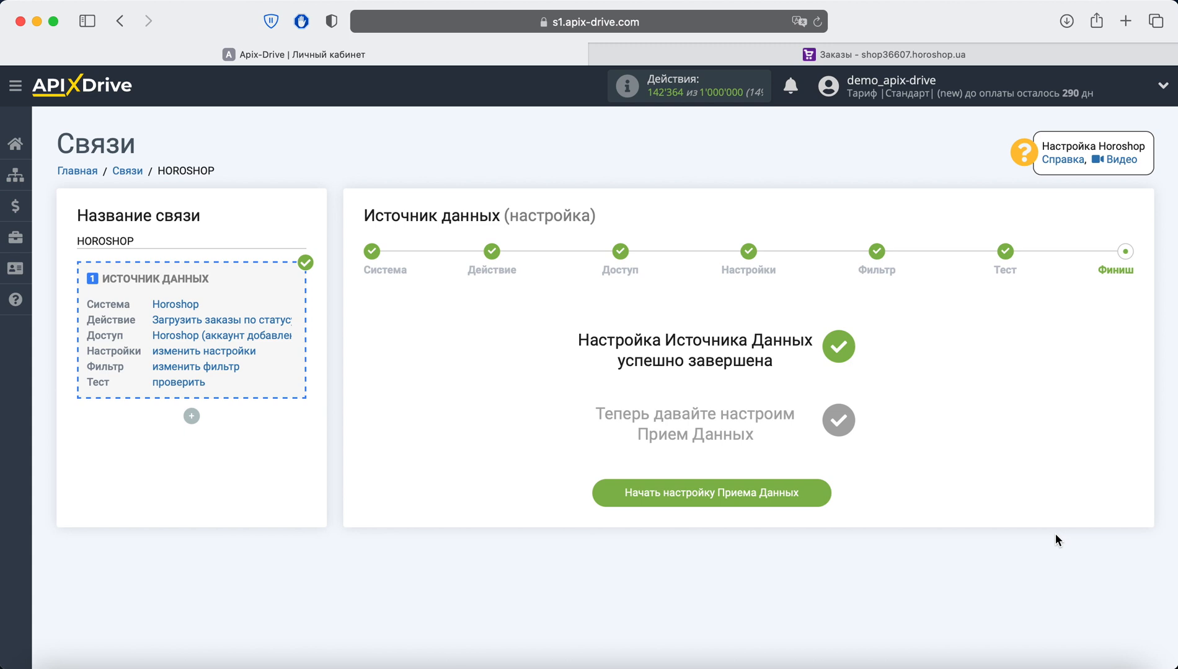
Start the data reception setup and choose Телеграм as the receiving system
click(796, 499)
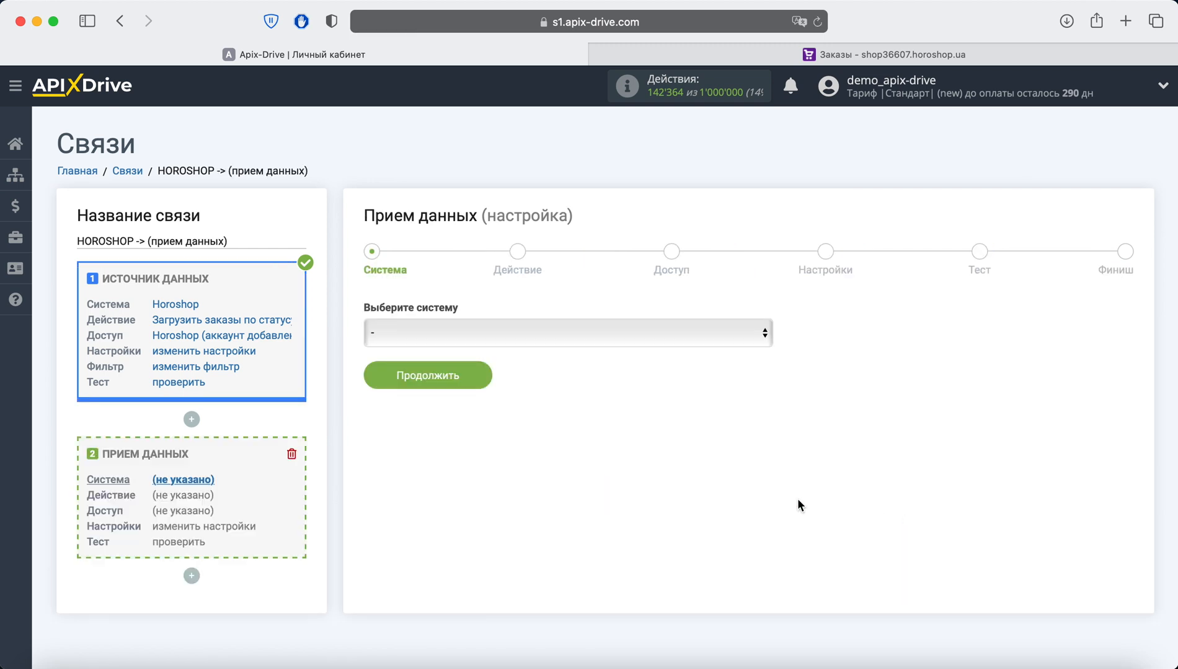
click(583, 331)
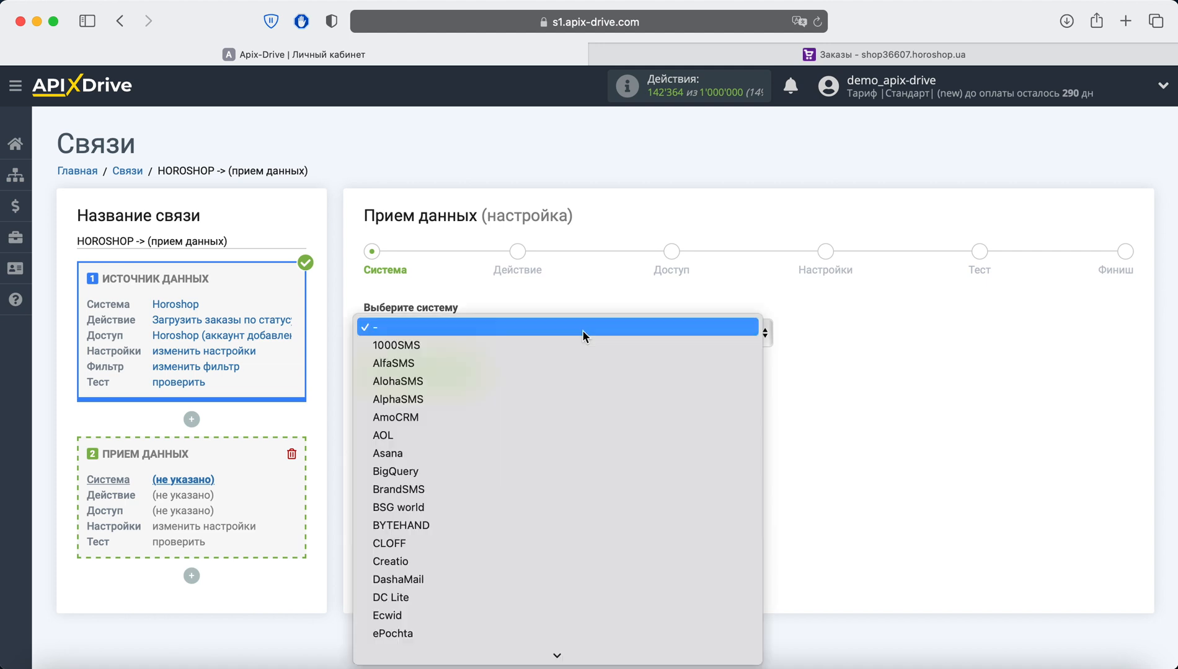
scroll(587, 359, down, 20)
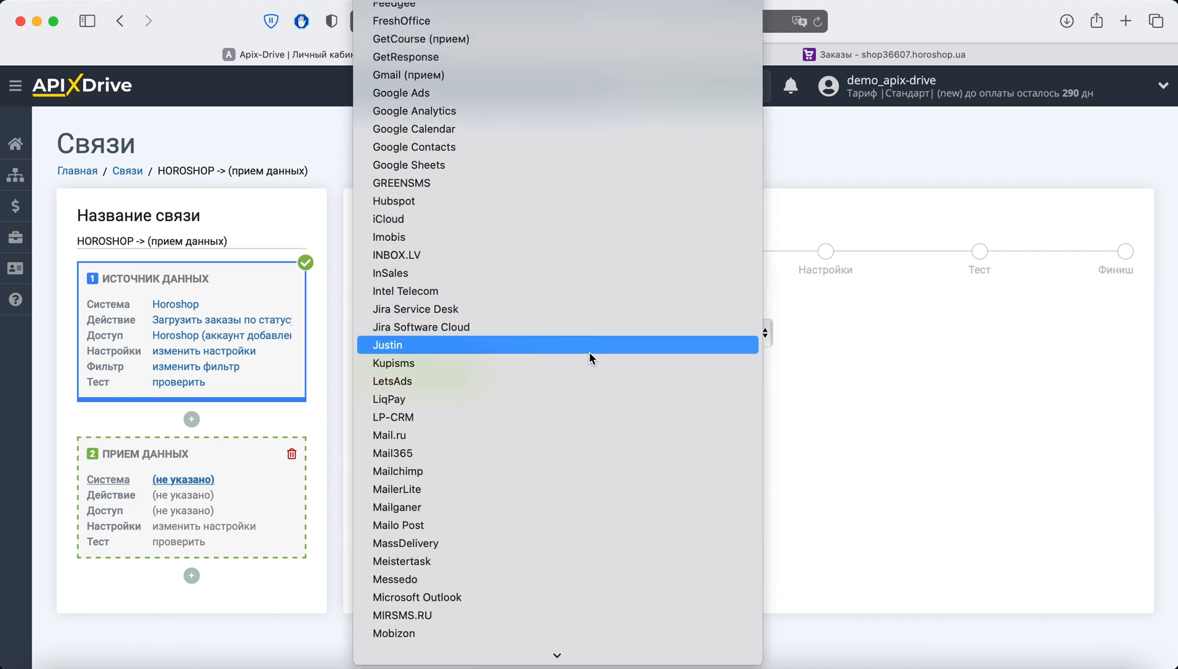
scroll(588, 354, down, 15)
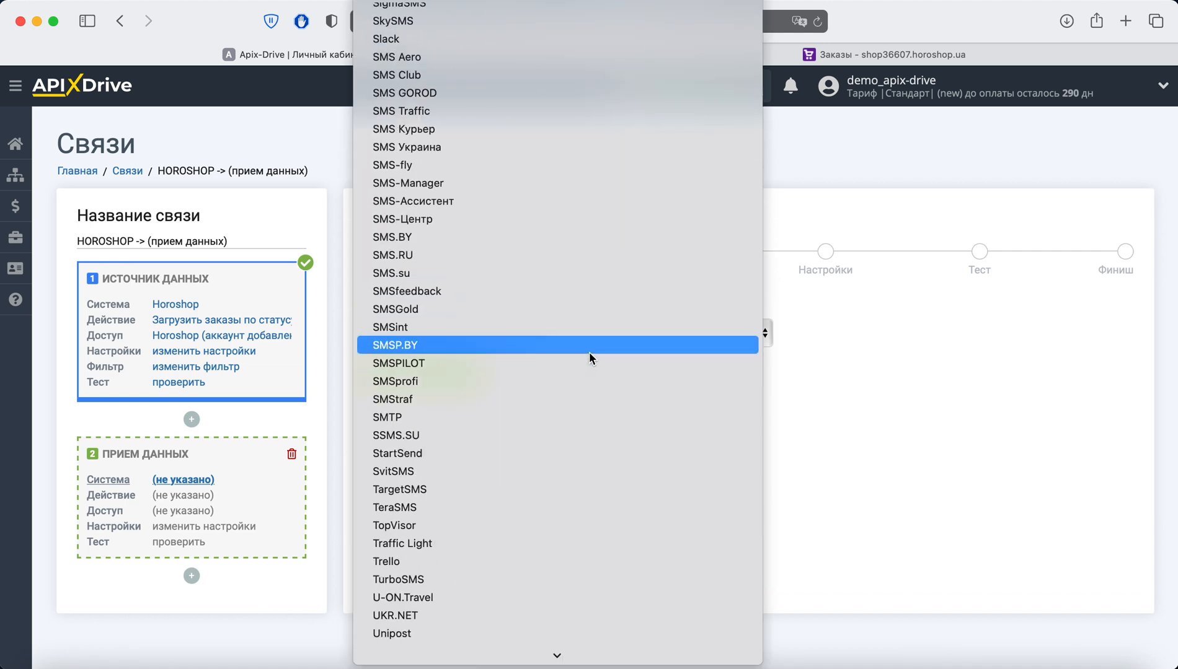
scroll(589, 353, down, 5)
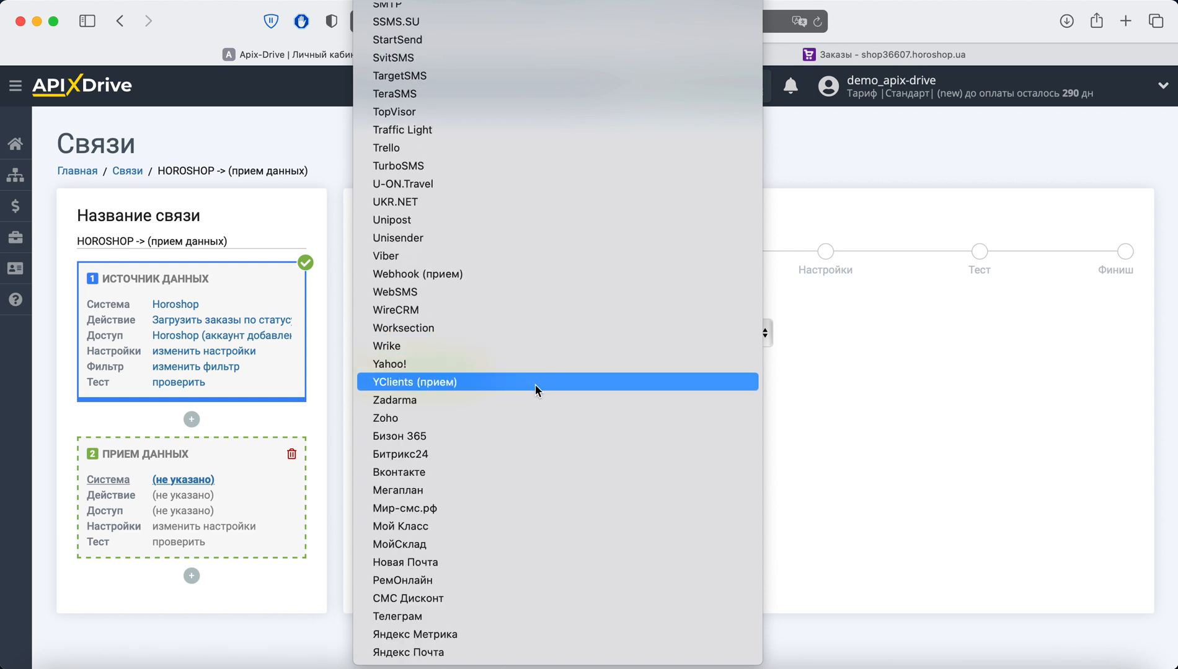
click(483, 617)
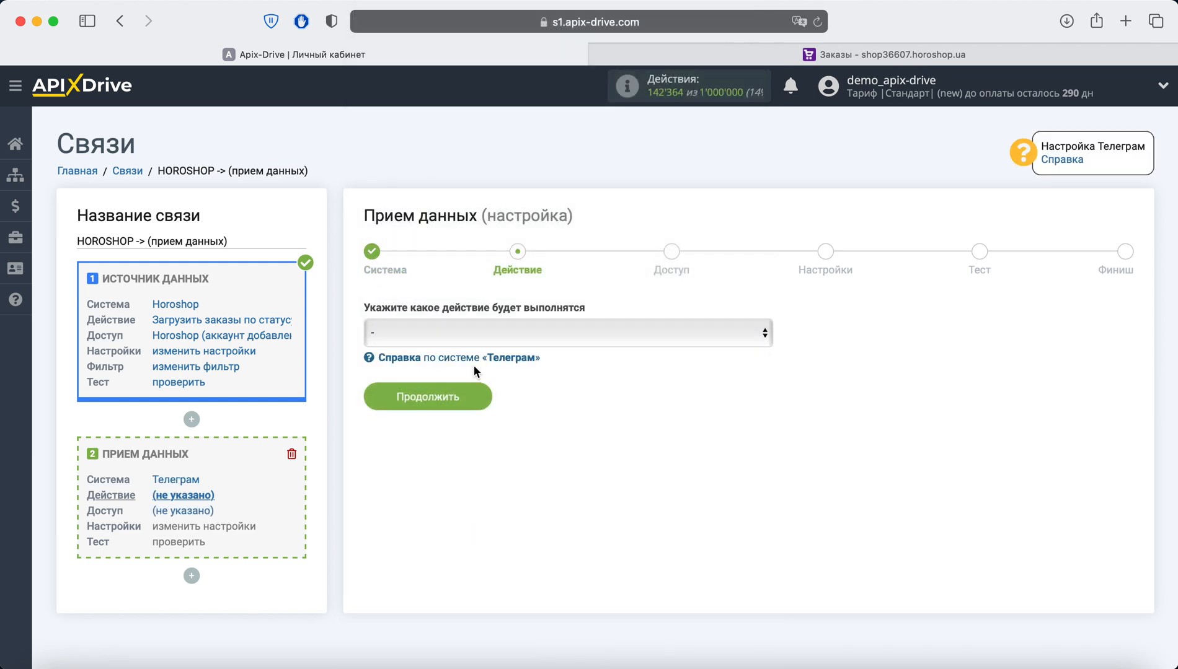
Set the Телеграм action to "Отправить сообщение" and continue to the access stage
click(494, 331)
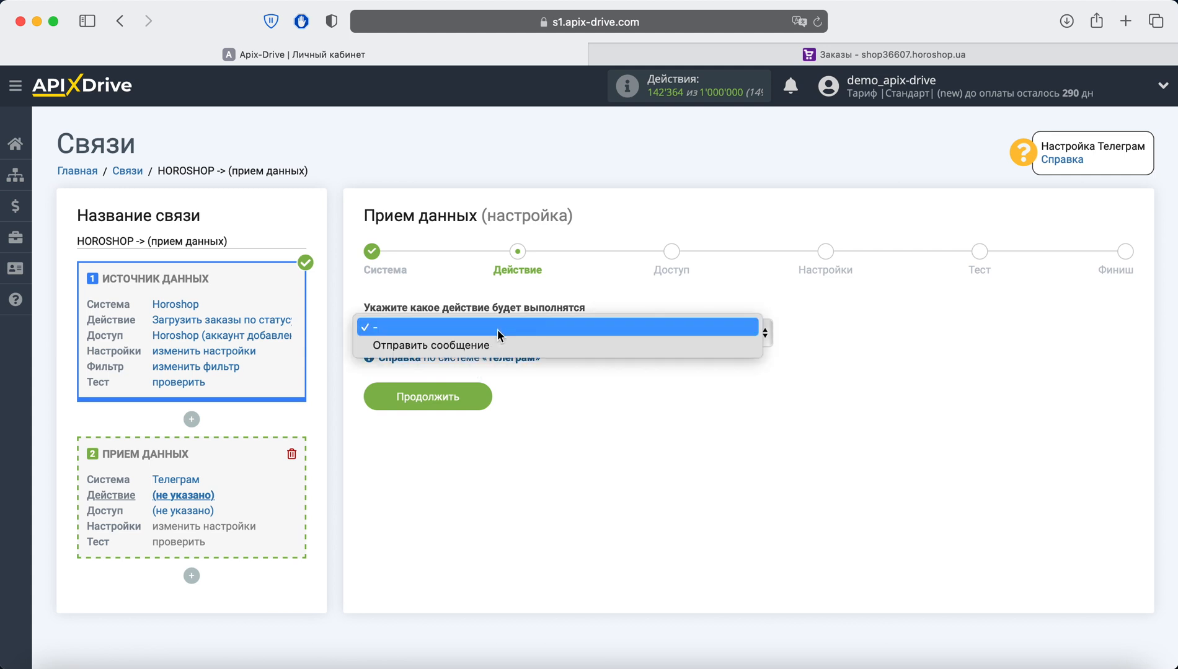
click(509, 344)
click(468, 398)
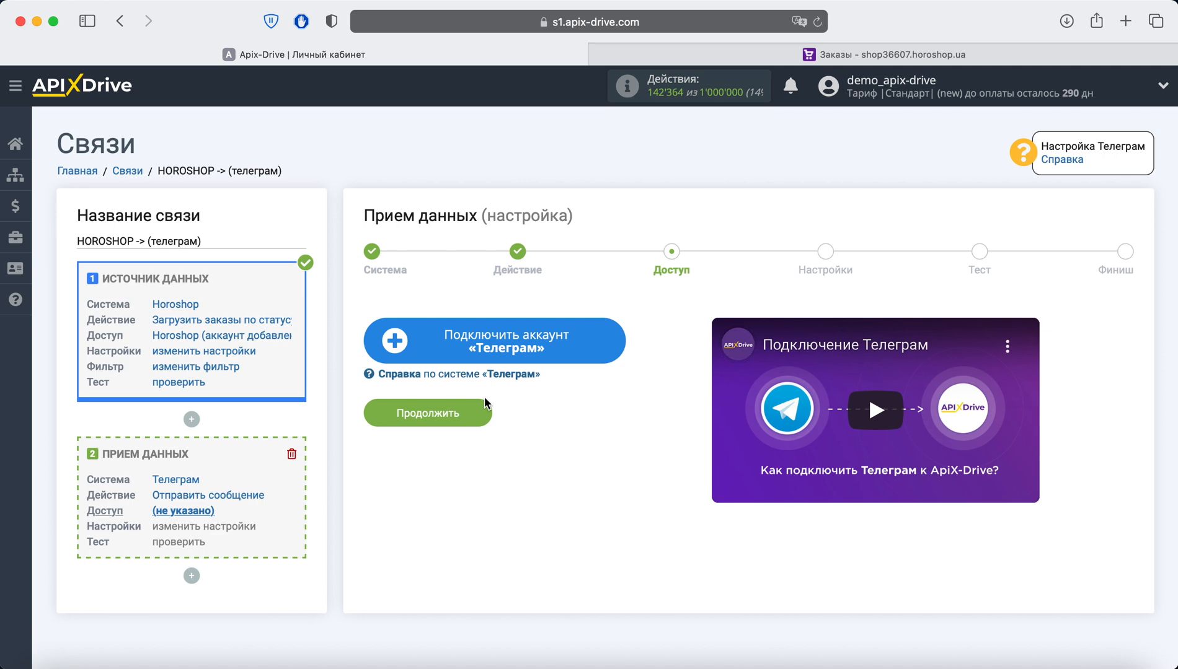
click(456, 358)
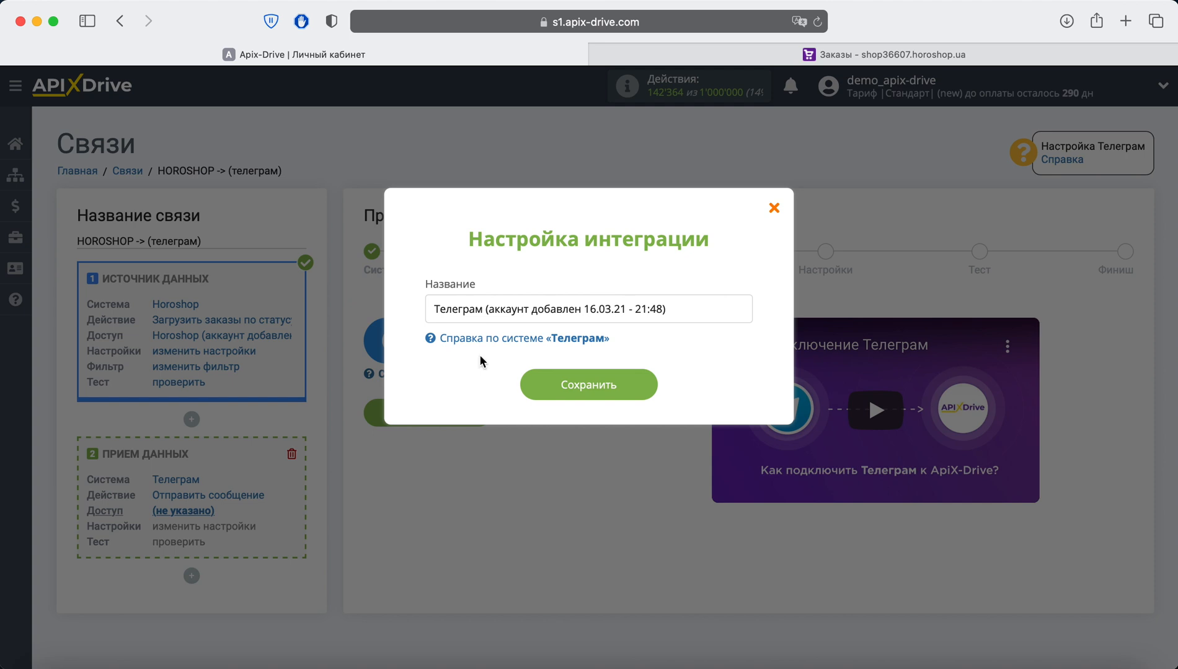
click(550, 385)
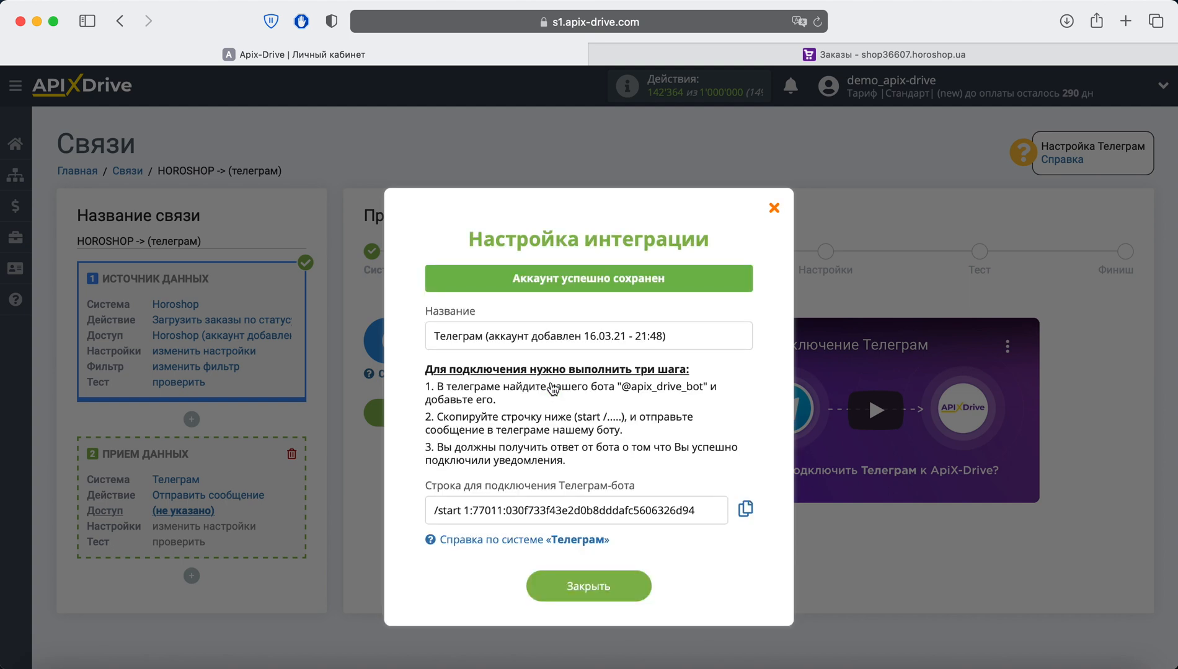
drag(621, 387, 702, 387)
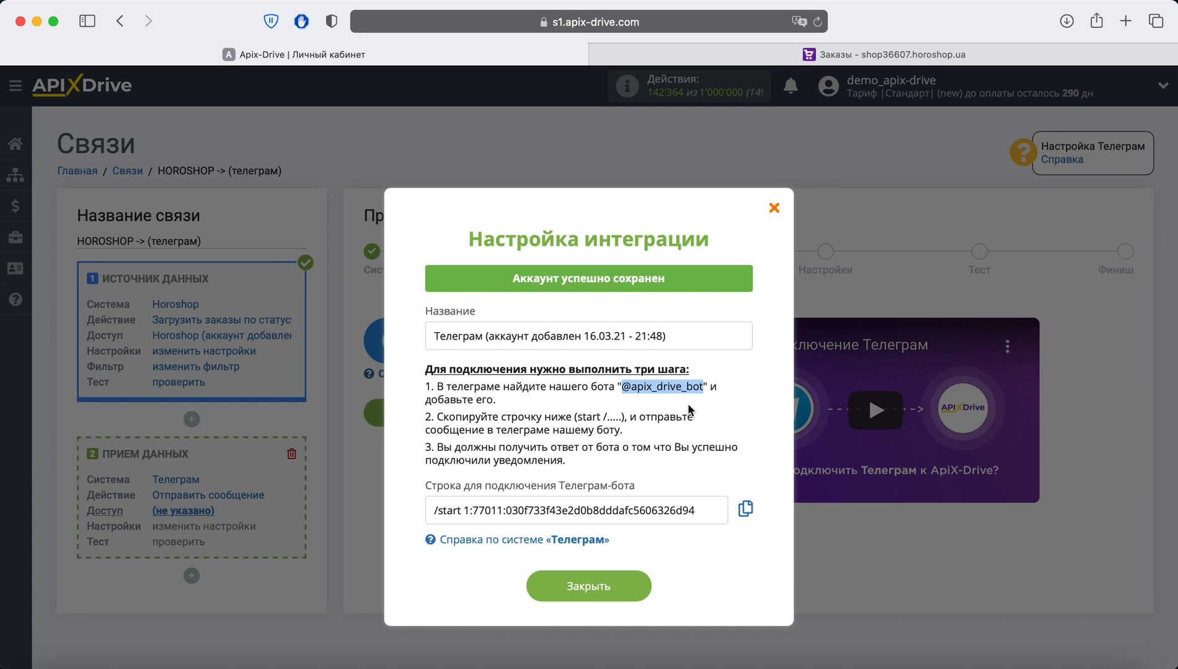
right_click(665, 388)
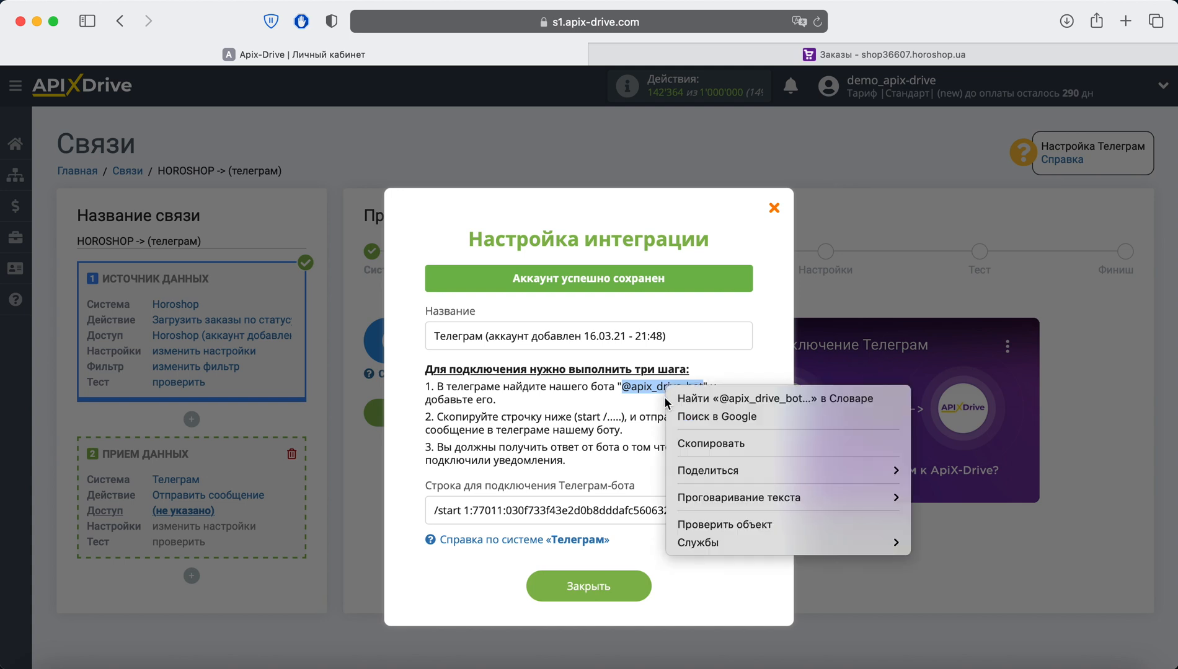
click(672, 444)
key(super+Tab)
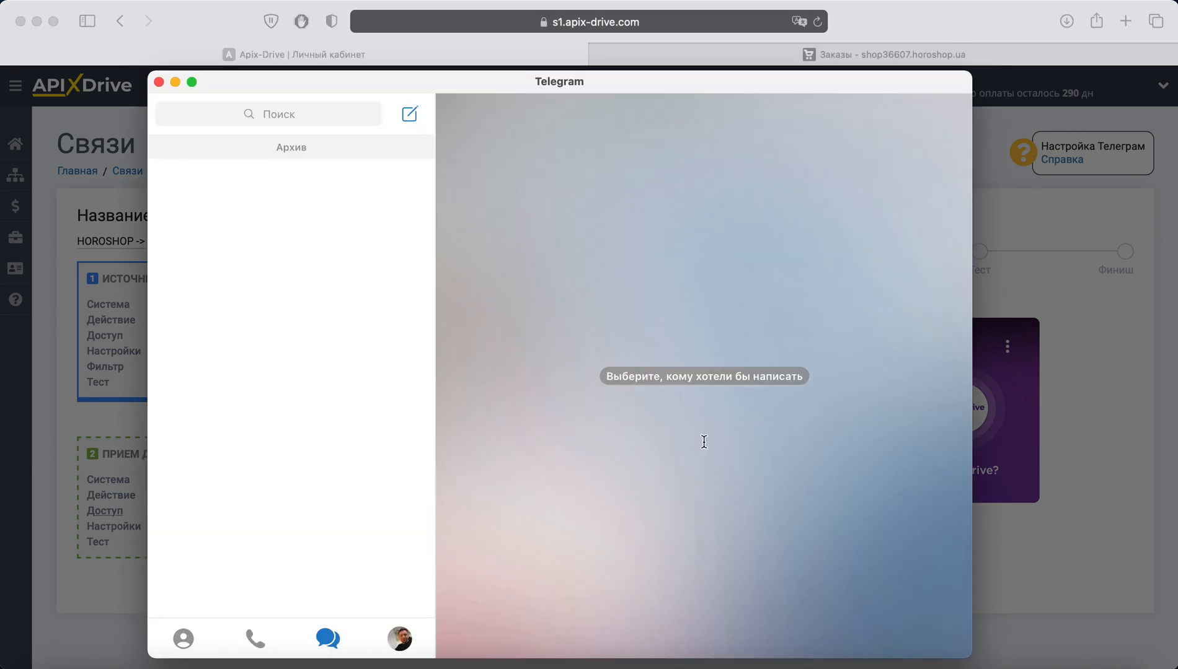
right_click(275, 114)
click(335, 152)
key(super+v)
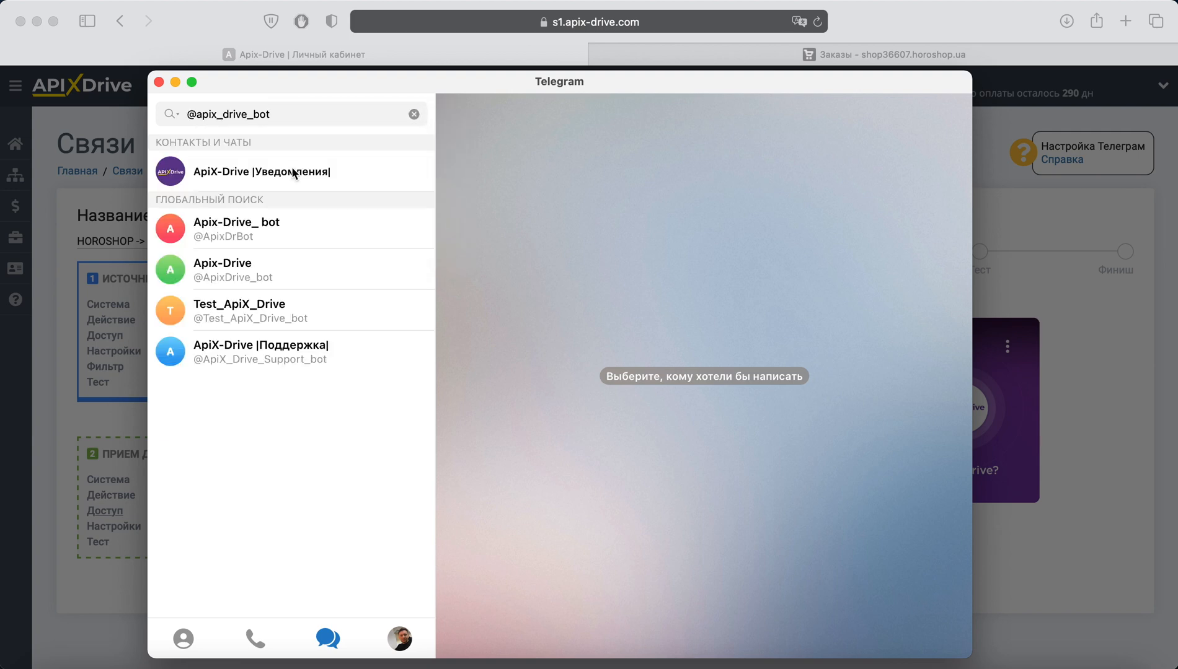
click(292, 166)
click(709, 656)
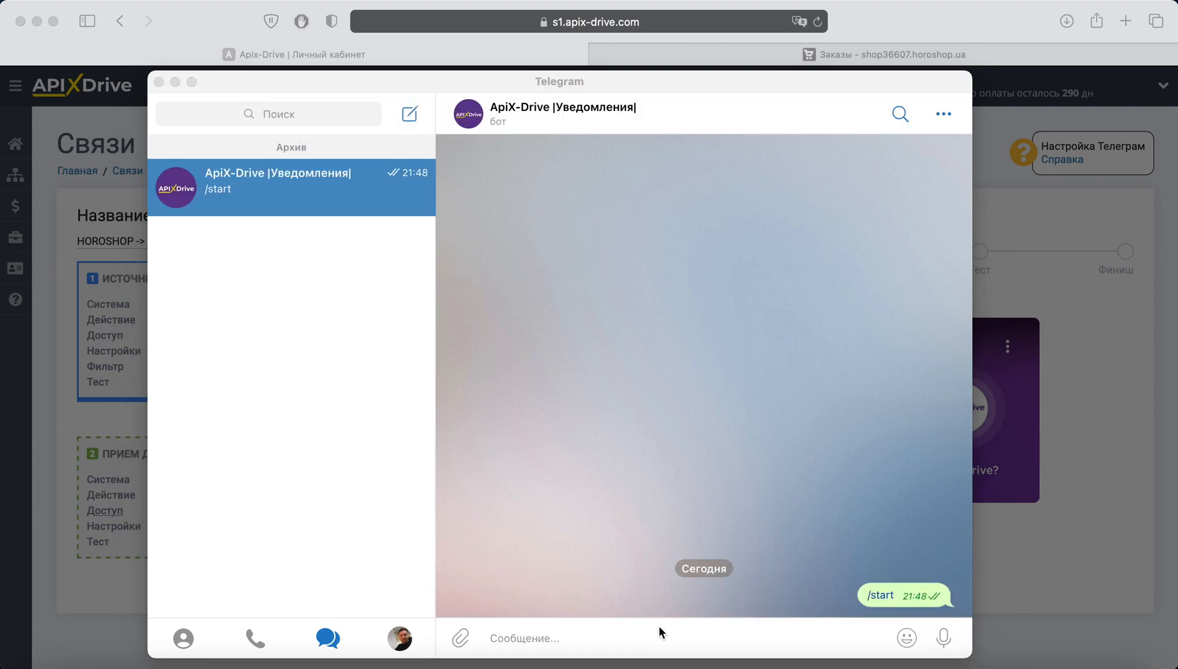
Copy the Telegram bot connection string from ApiX-Drive and send it as a message in the bot's Telegram chat
key(super+Tab)
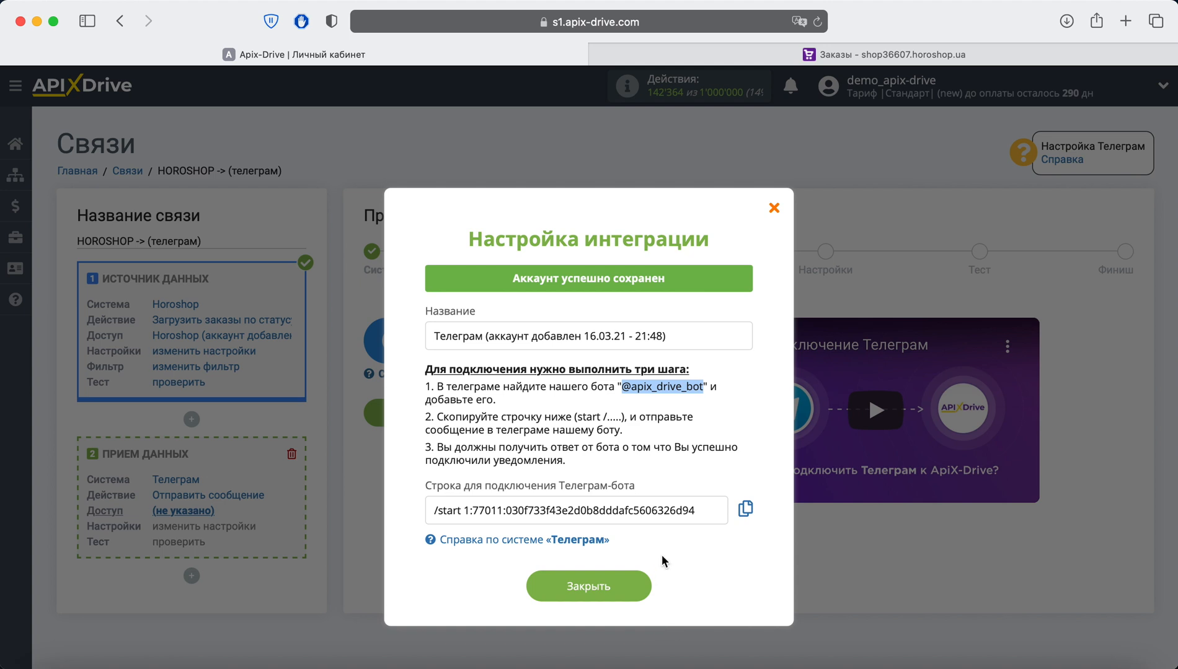
drag(698, 510, 441, 512)
right_click(441, 512)
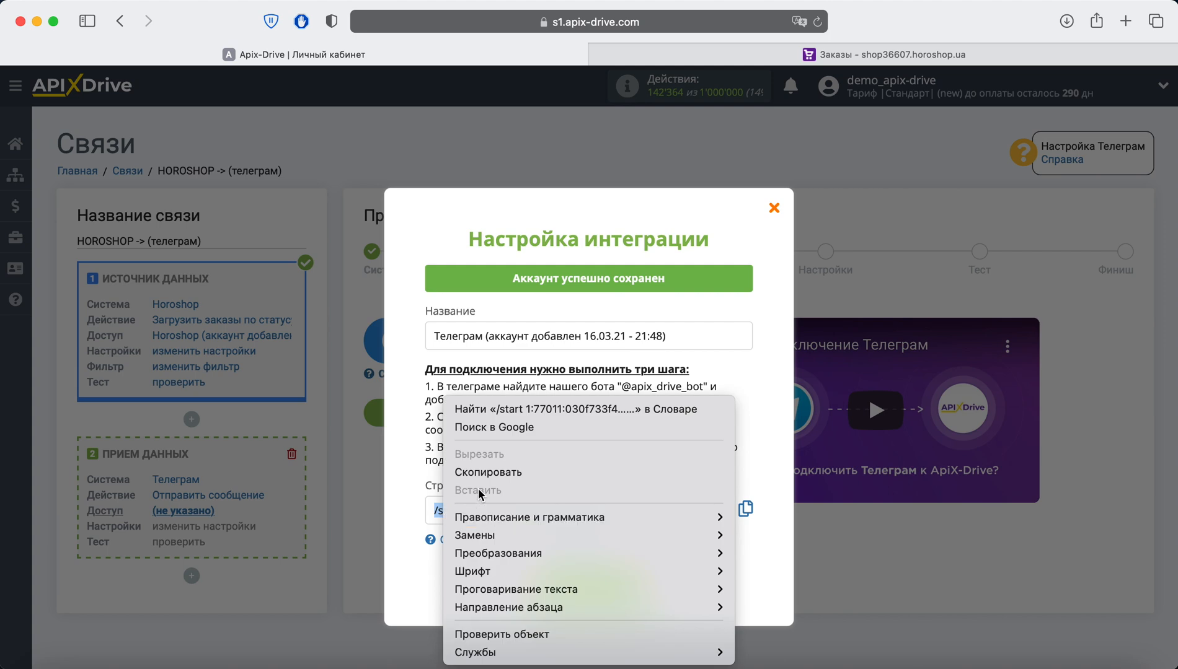
click(489, 472)
key(super+Tab)
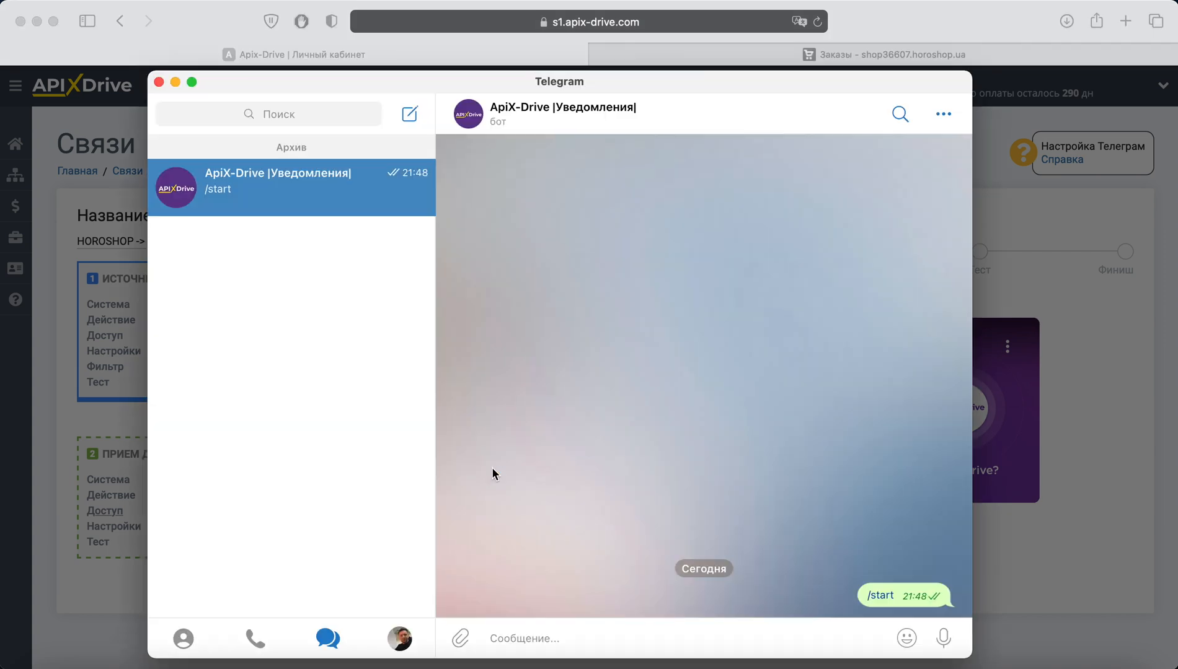
right_click(501, 634)
click(530, 545)
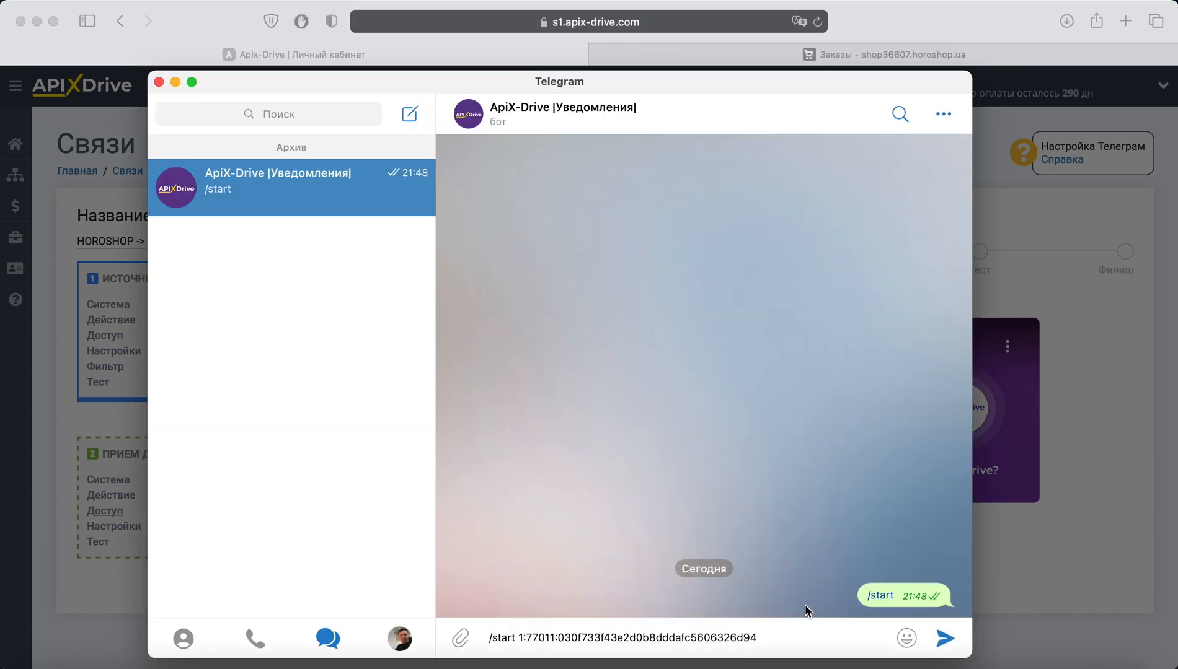
click(951, 637)
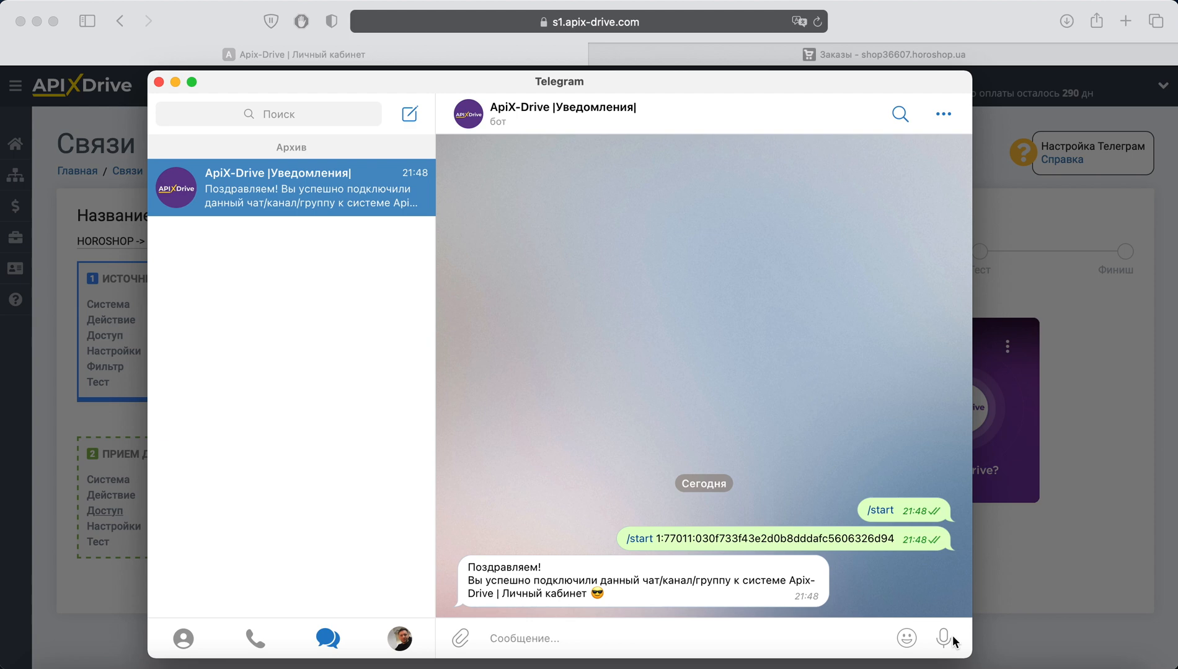
Return to ApiX-Drive, close the integration settings and continue with the newly connected Телеграм account
key(super+Tab)
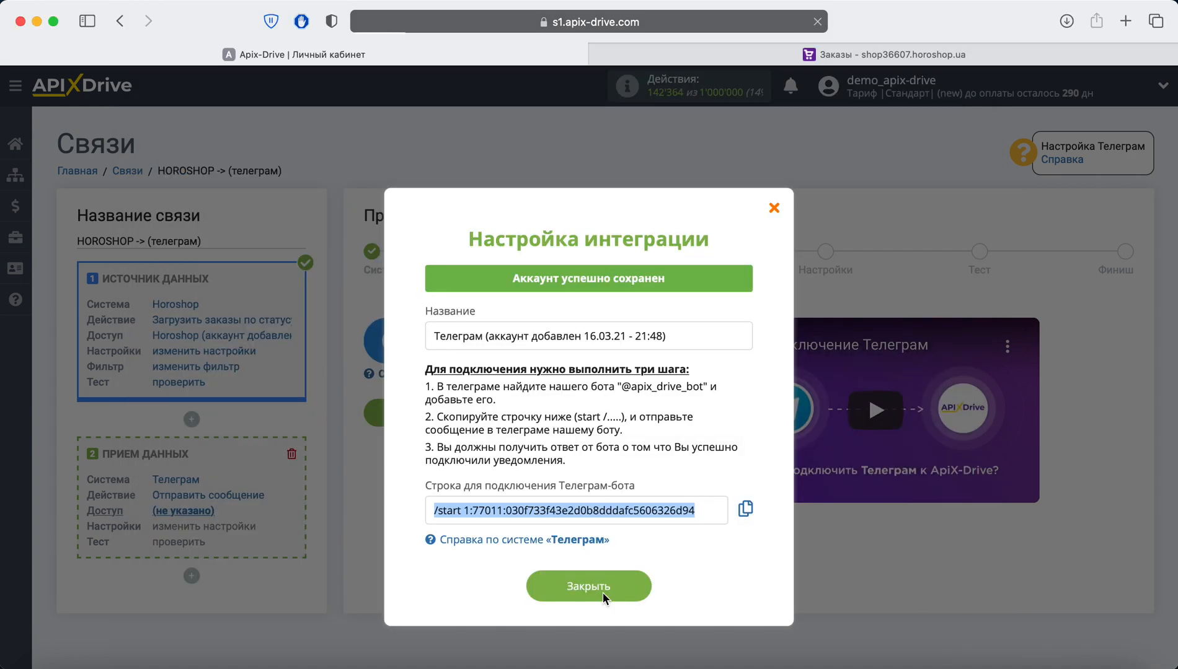
click(602, 593)
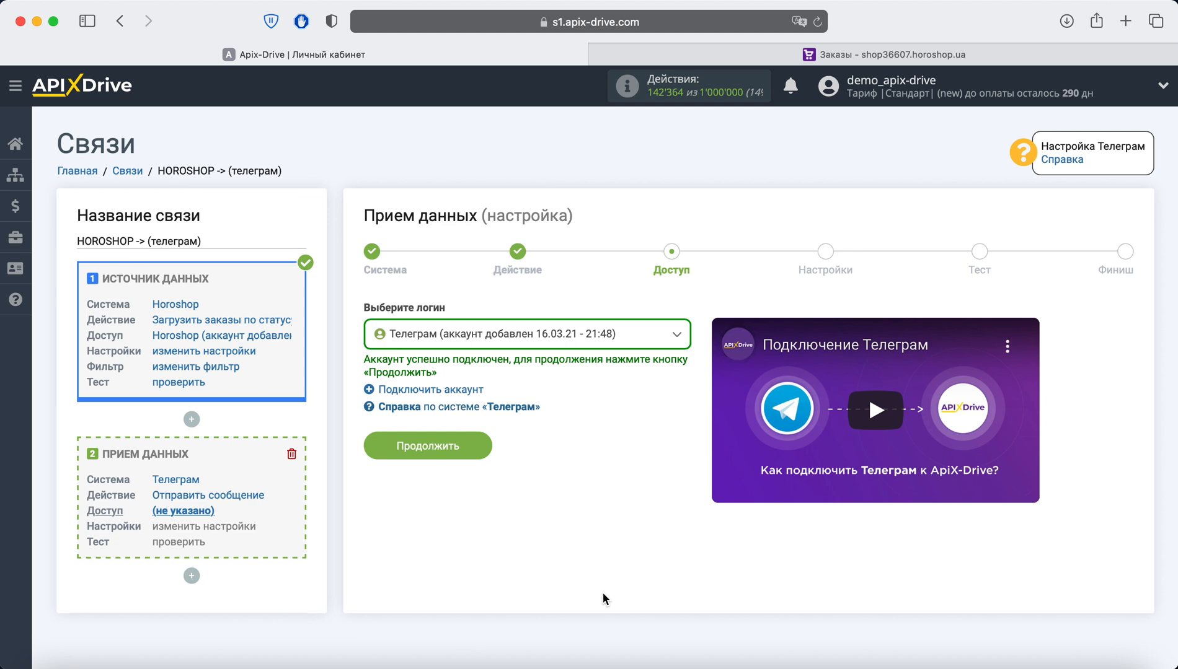
click(479, 451)
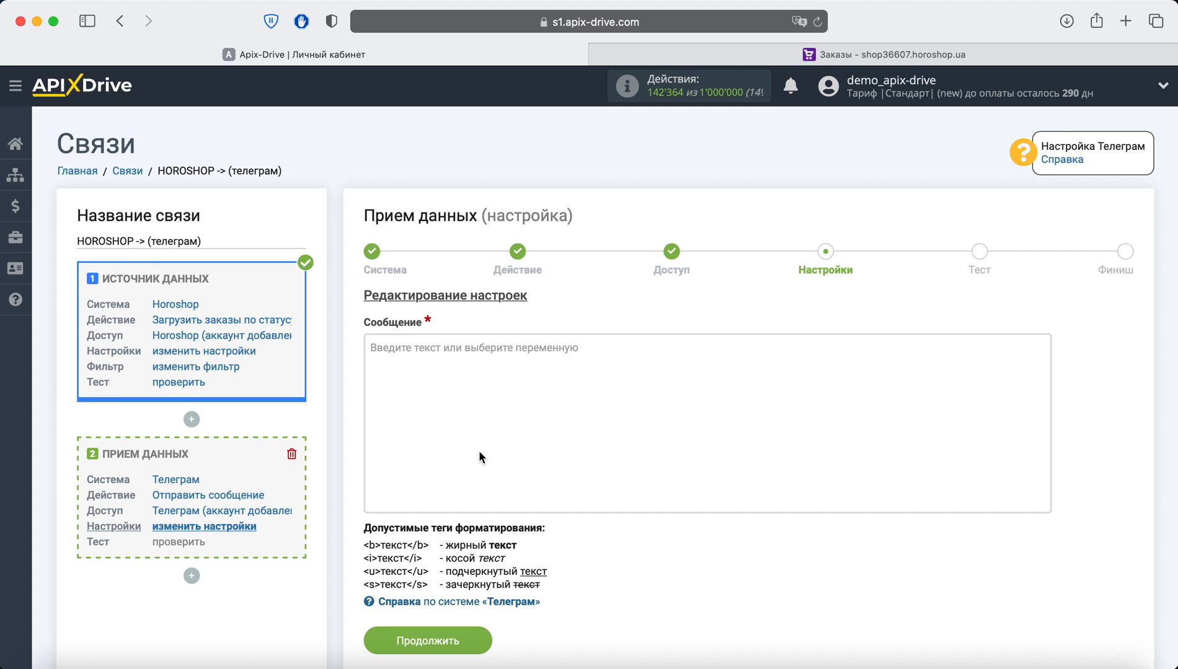
Start the message with the text "Заказ с сайта Horoshop" followed by the Horoshop variable "Дата создания"
click(435, 358)
scroll(436, 358, down, 5)
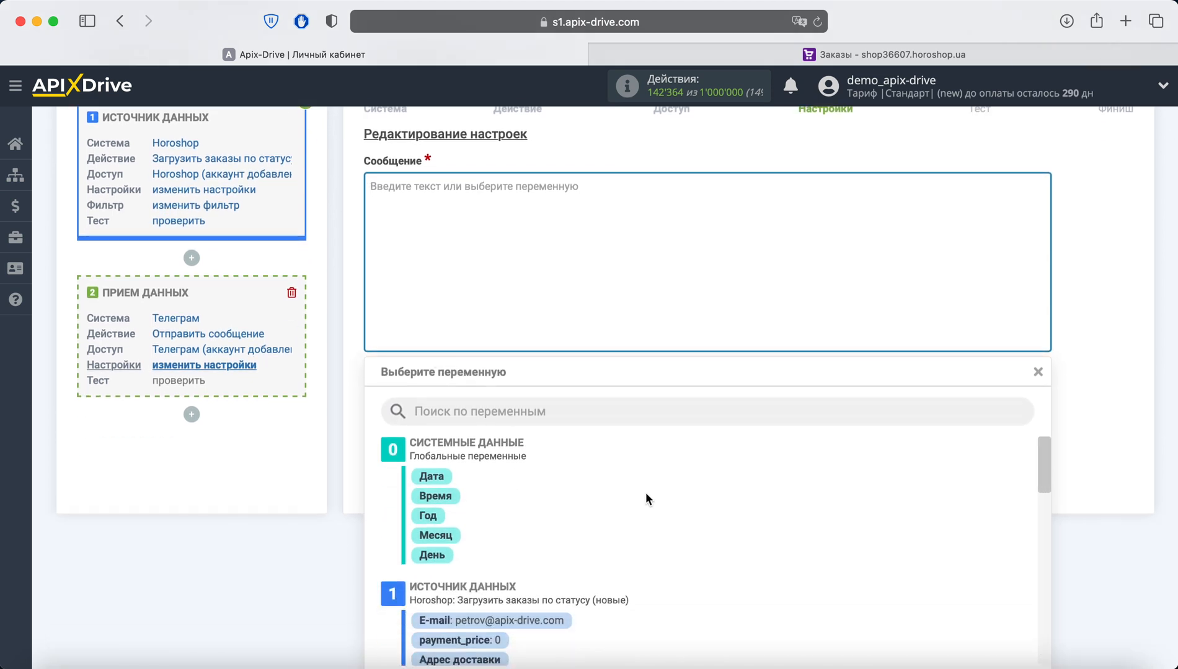
scroll(645, 500, down, 5)
click(566, 565)
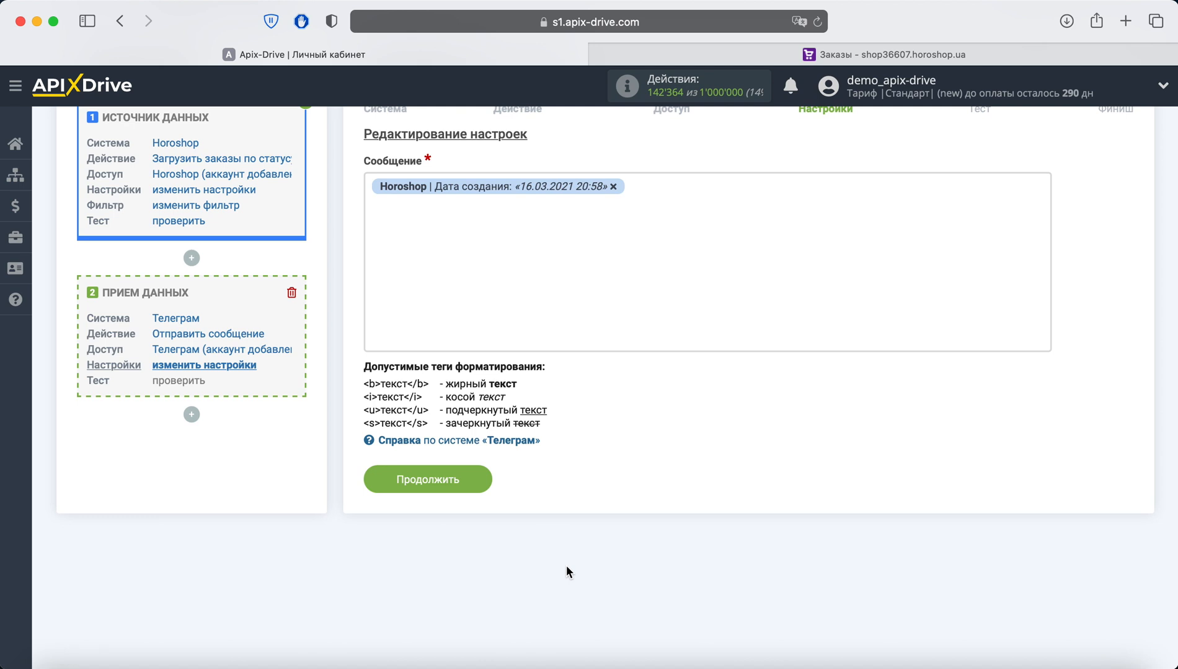
click(369, 190)
text(Заказ )
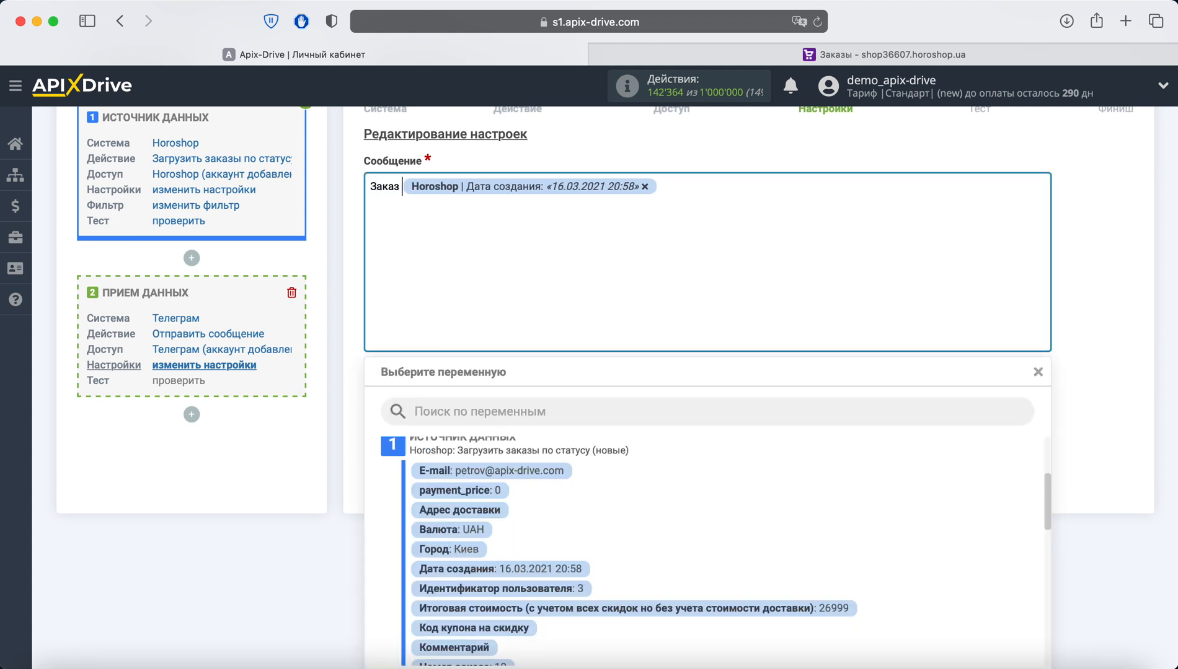
text(с сайта Но)
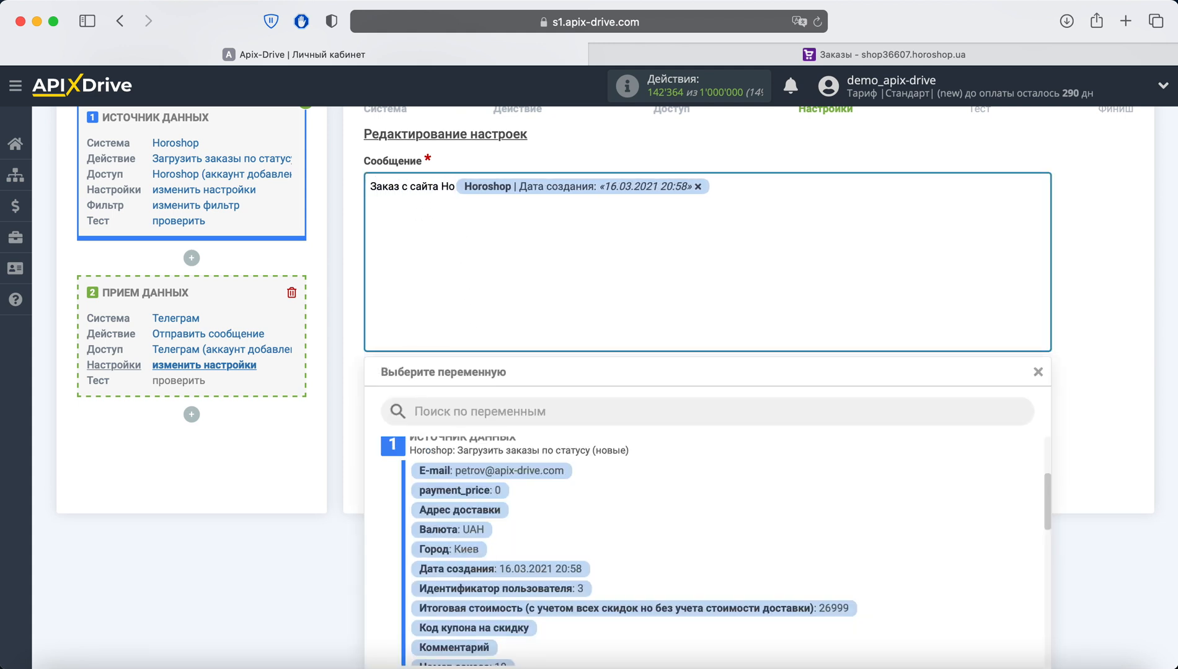
key(BackSpace)
key(BackSpace)
text(Horoshop)
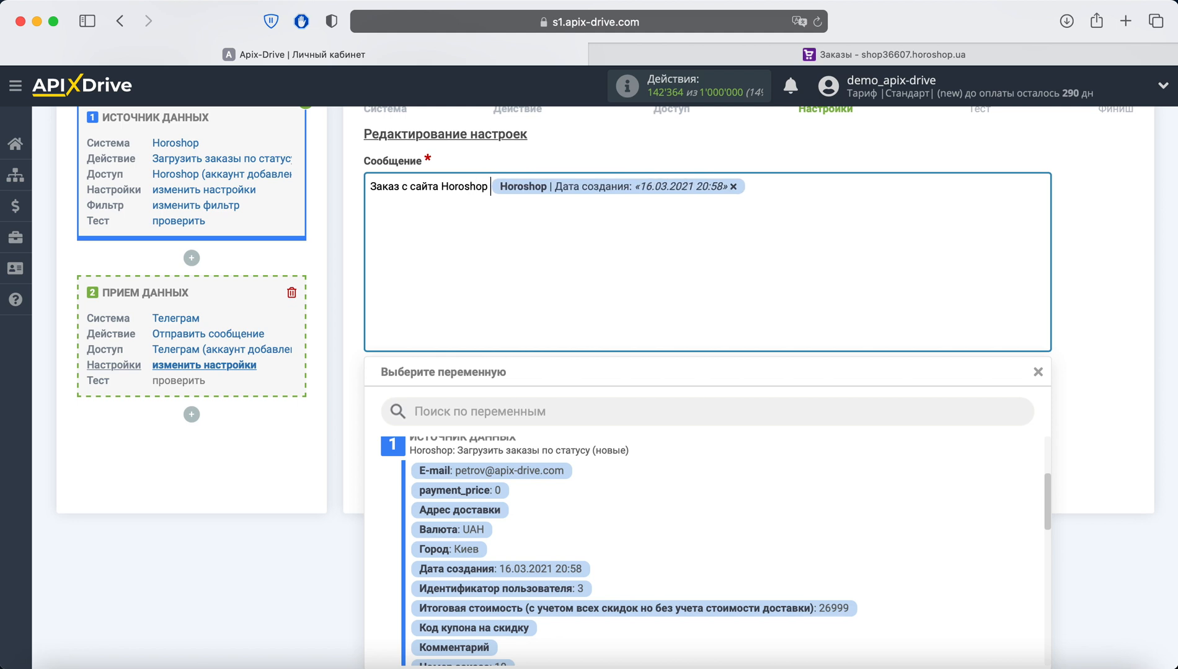
Add a second message line reading "Имя:" followed by the Horoshop variable "ФИО получателя"
click(749, 187)
key(Return)
text(Имя:)
scroll(705, 481, down, 10)
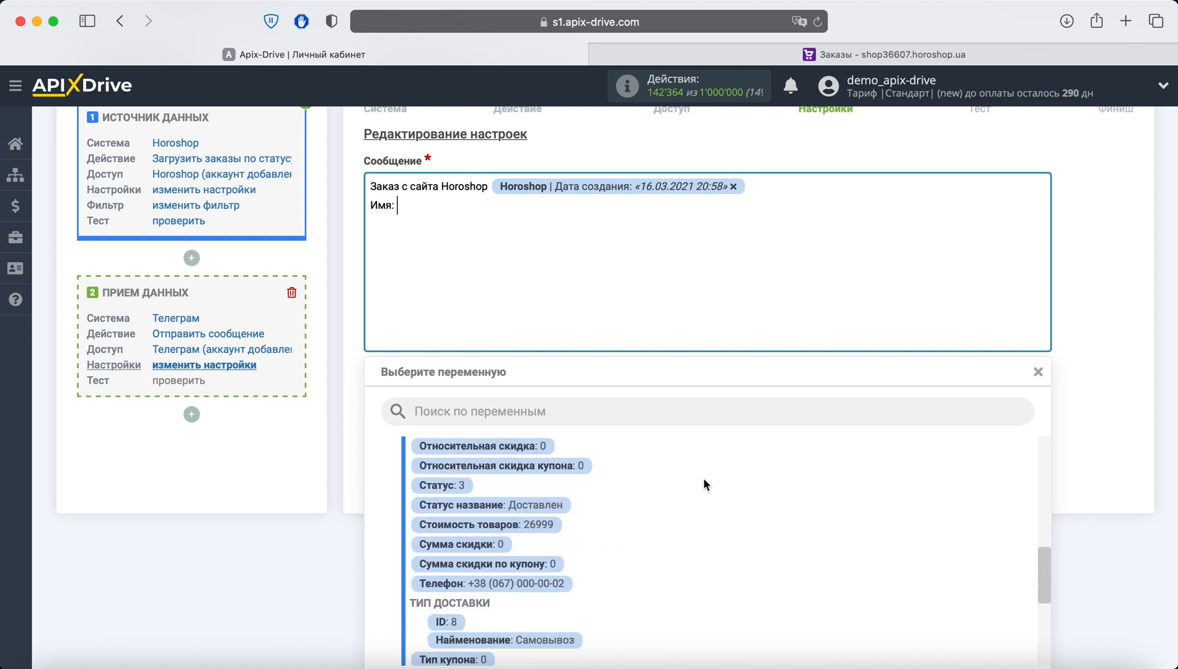
scroll(703, 485, down, 6)
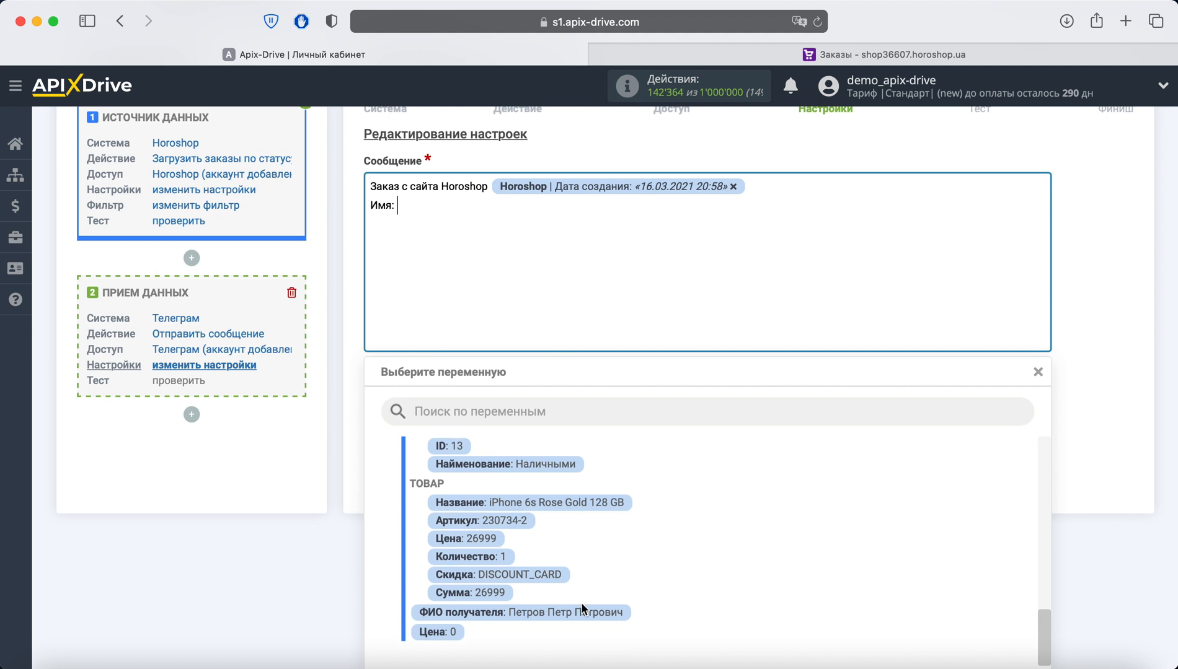
click(581, 610)
Add a third message line reading "Email:" followed by the Horoshop variable "E-mail"
key(Return)
text(Email:)
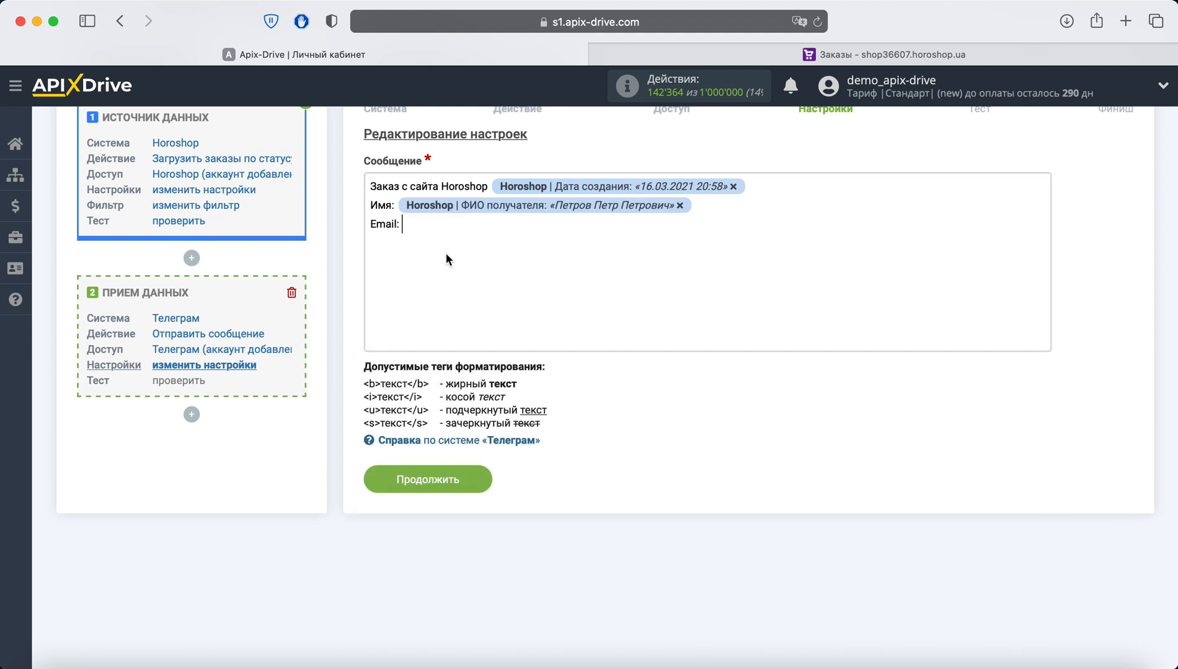
click(446, 227)
scroll(668, 493, up, 8)
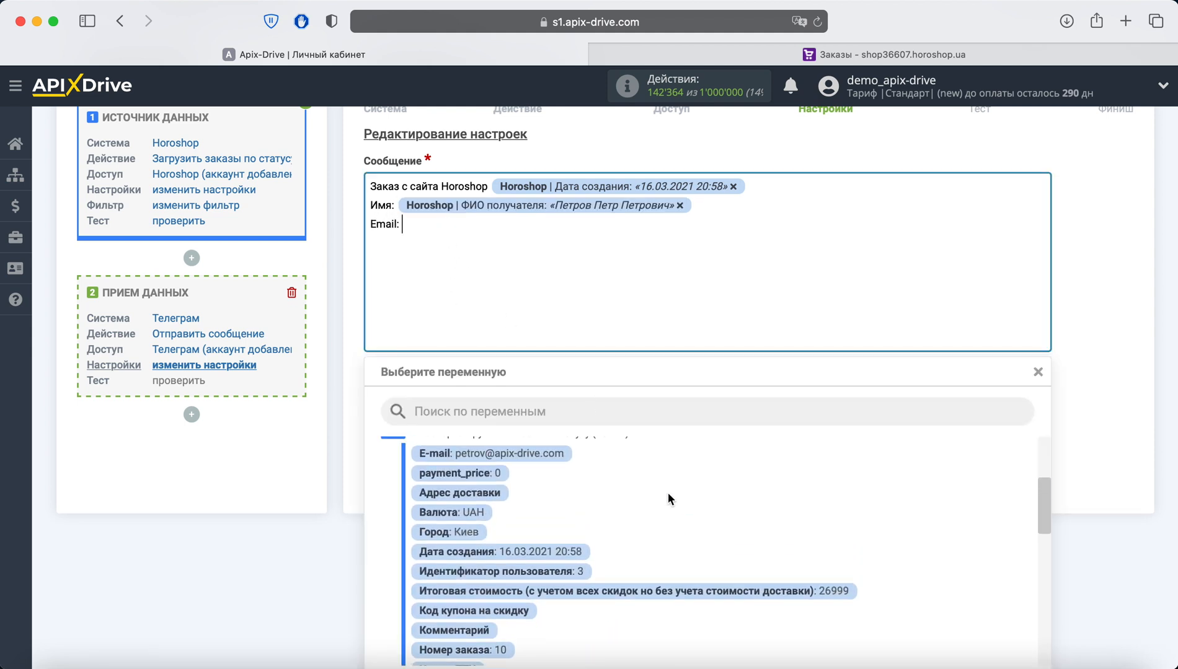
scroll(668, 493, up, 2)
click(523, 526)
Add a fourth message line reading "Телефон:" followed by the Horoshop variable "Телефон"
key(Return)
text(Телефо)
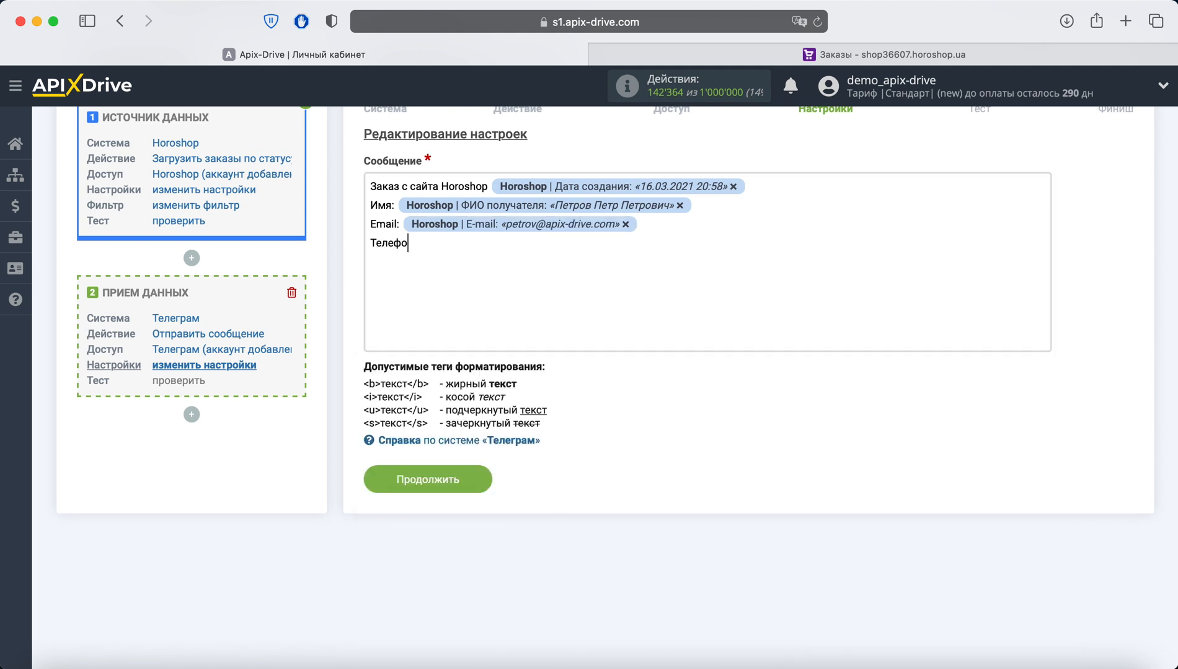
text(н:)
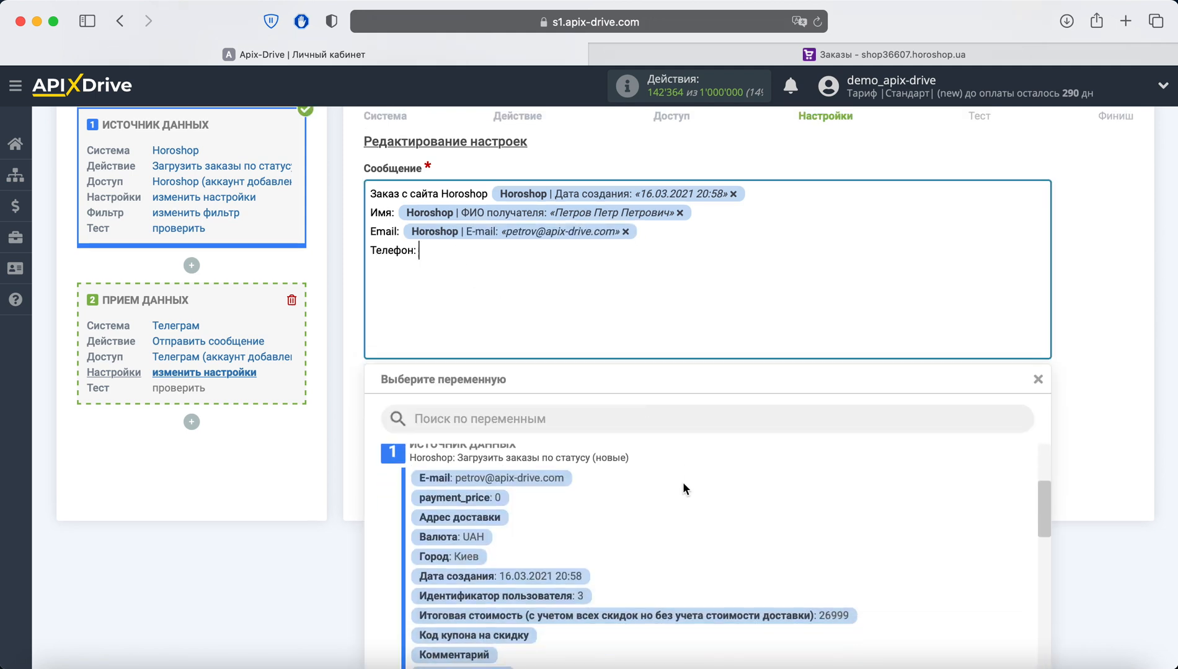
scroll(683, 484, down, 8)
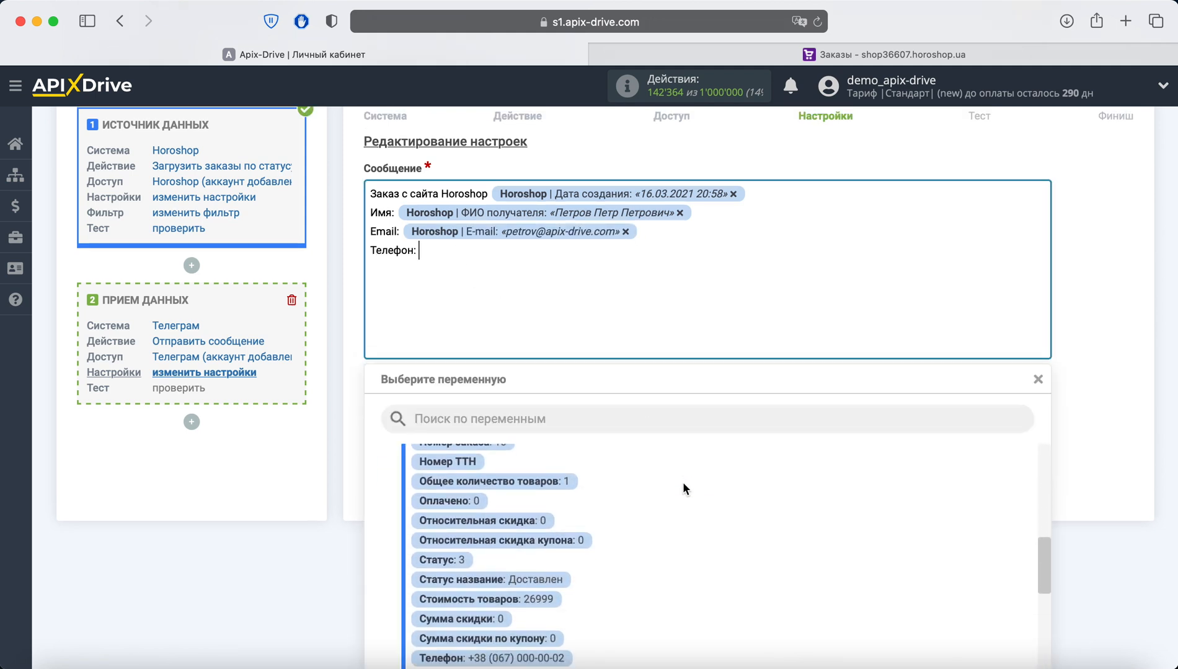
scroll(683, 482, down, 3)
click(533, 583)
Add a last message line "Статус заказа:" with the Horoshop variable "Статус название" and continue to the test stage
key(Return)
text(Стату)
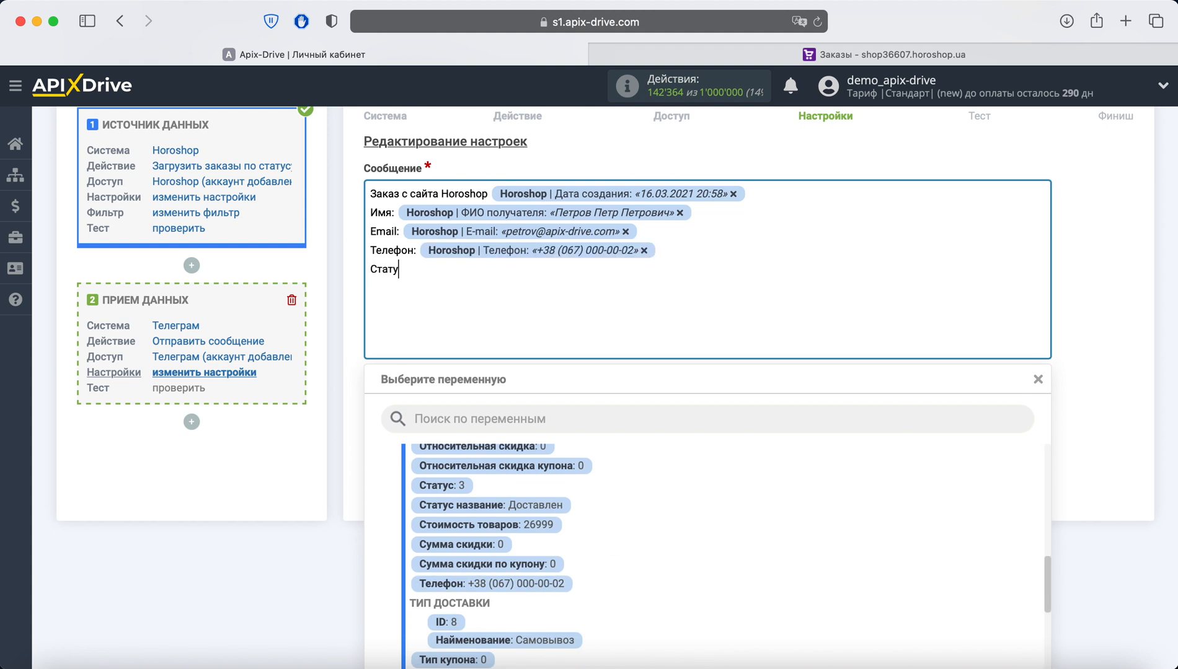
text(с заказа:)
click(536, 506)
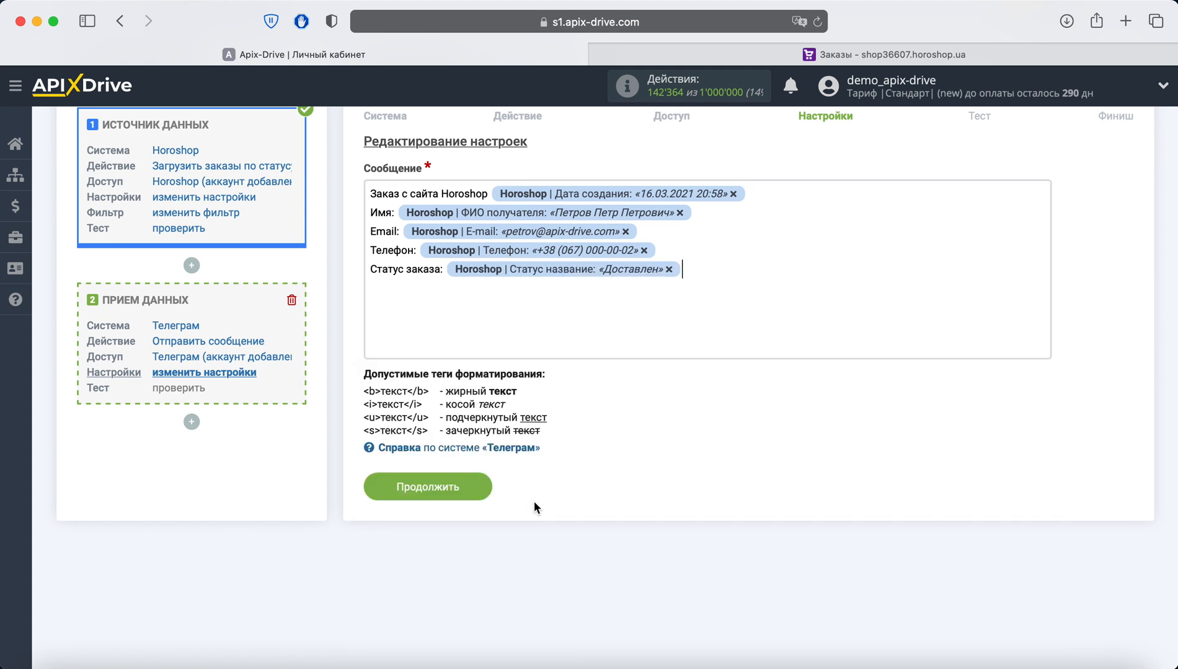
click(464, 485)
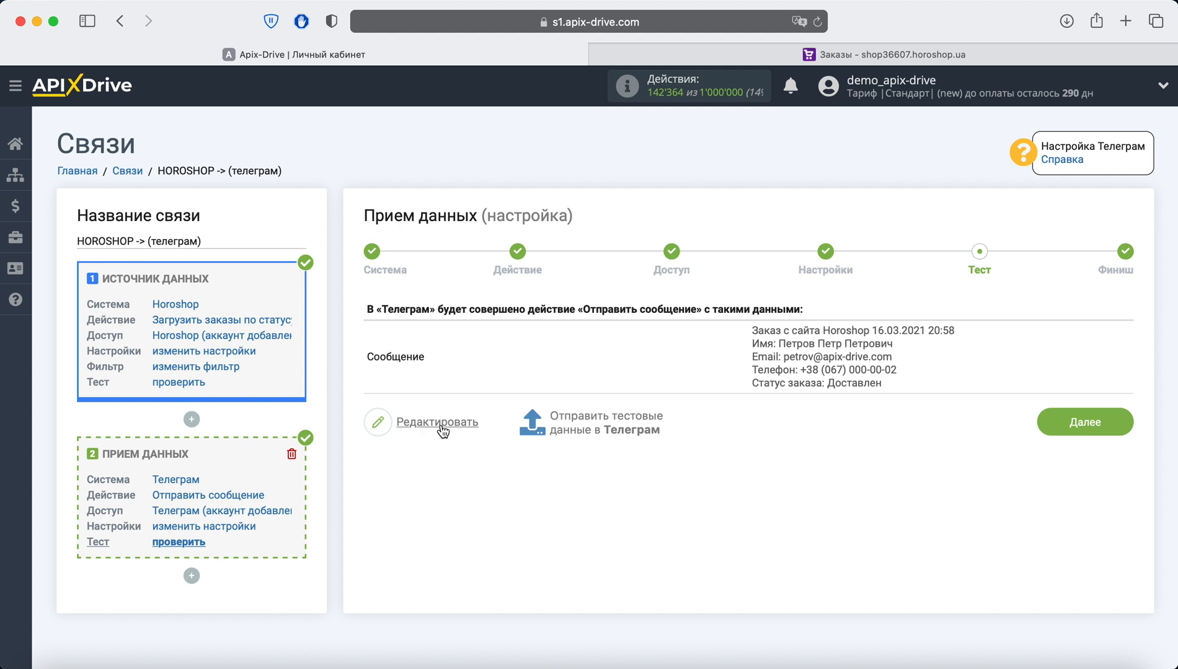
Send the test data to Телеграм and check the message in the bot's Telegram chat
click(591, 426)
click(1004, 55)
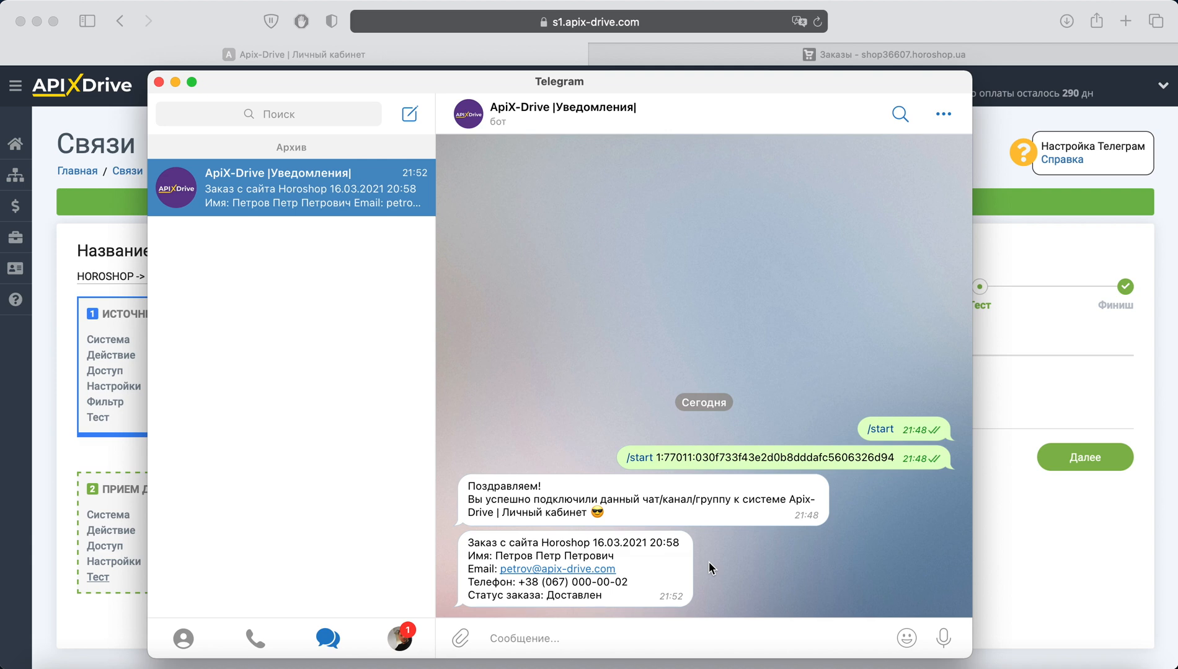
Return to ApiX-Drive, finish the data reception setup and enable automatic updating of the connection
key(super+Tab)
click(1067, 460)
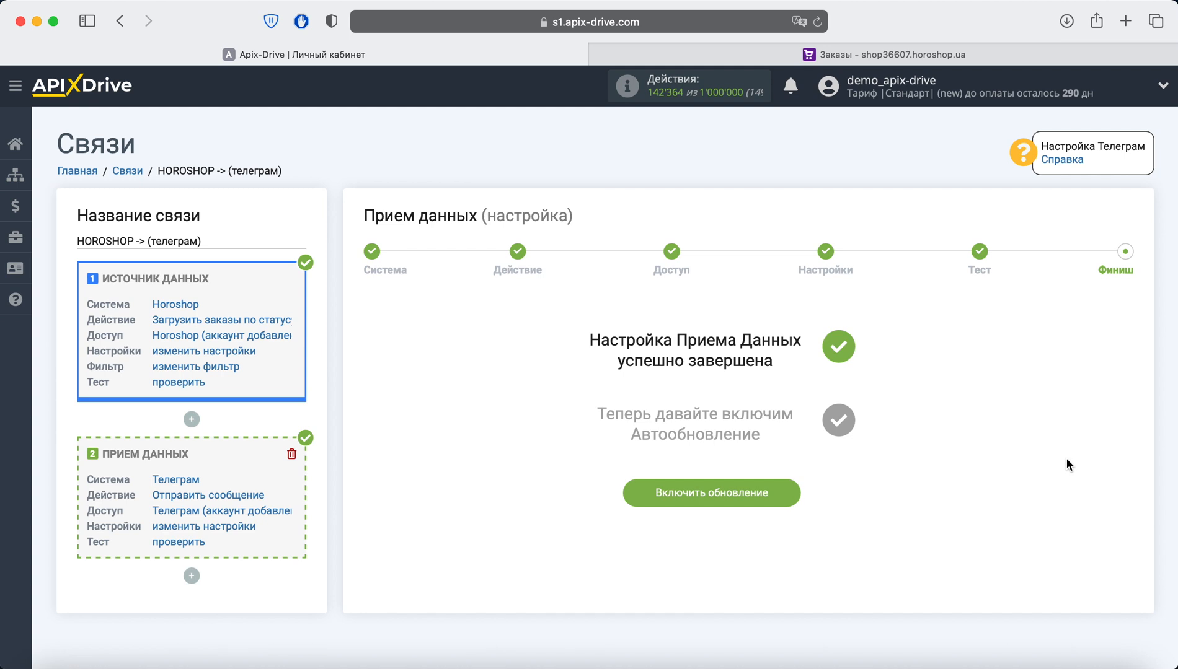
click(792, 494)
Set the update interval of the HOROSHOP -> (телеграм) connection to 5 minutes and save its settings
click(1116, 270)
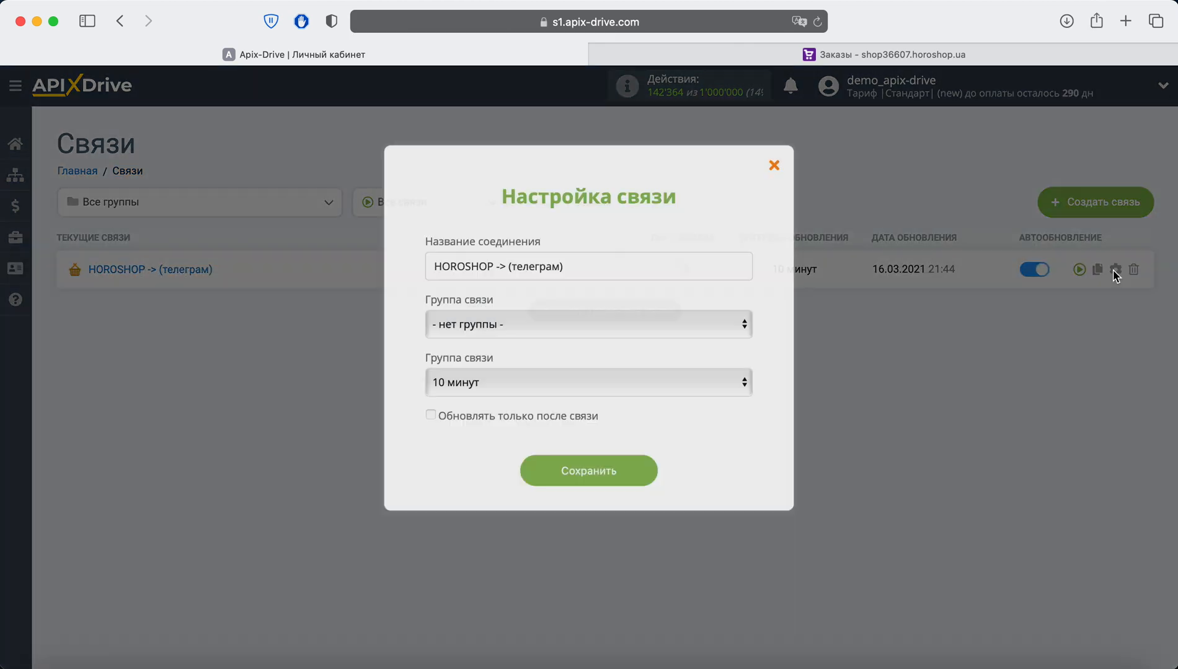
click(648, 380)
click(540, 358)
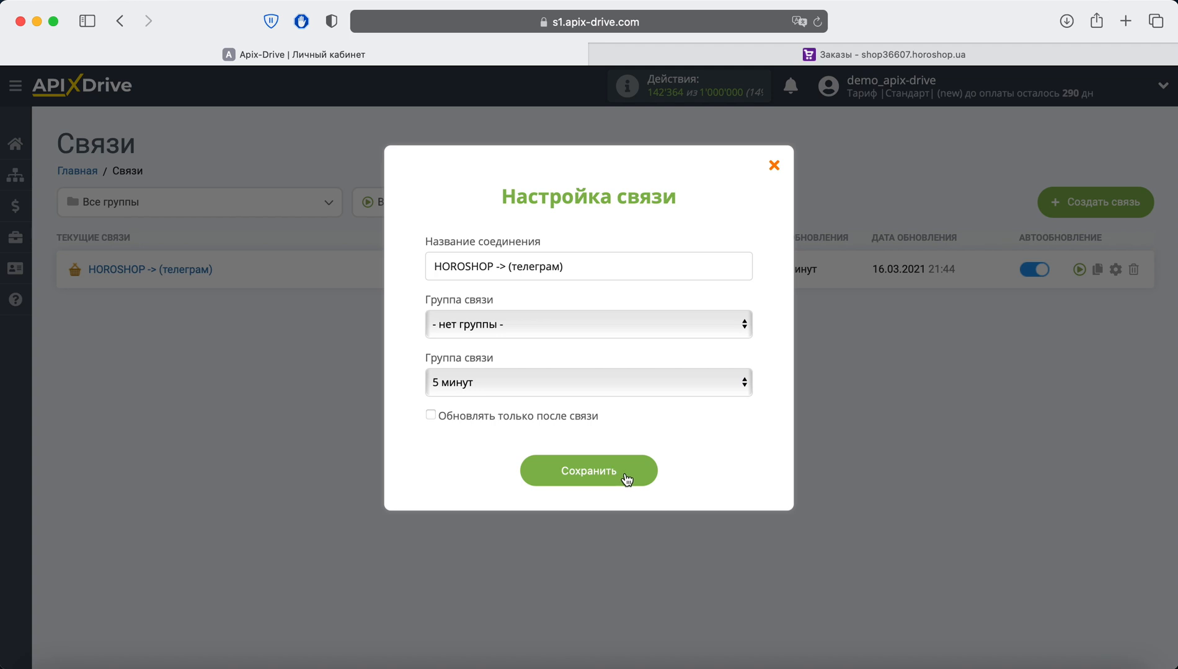
click(609, 471)
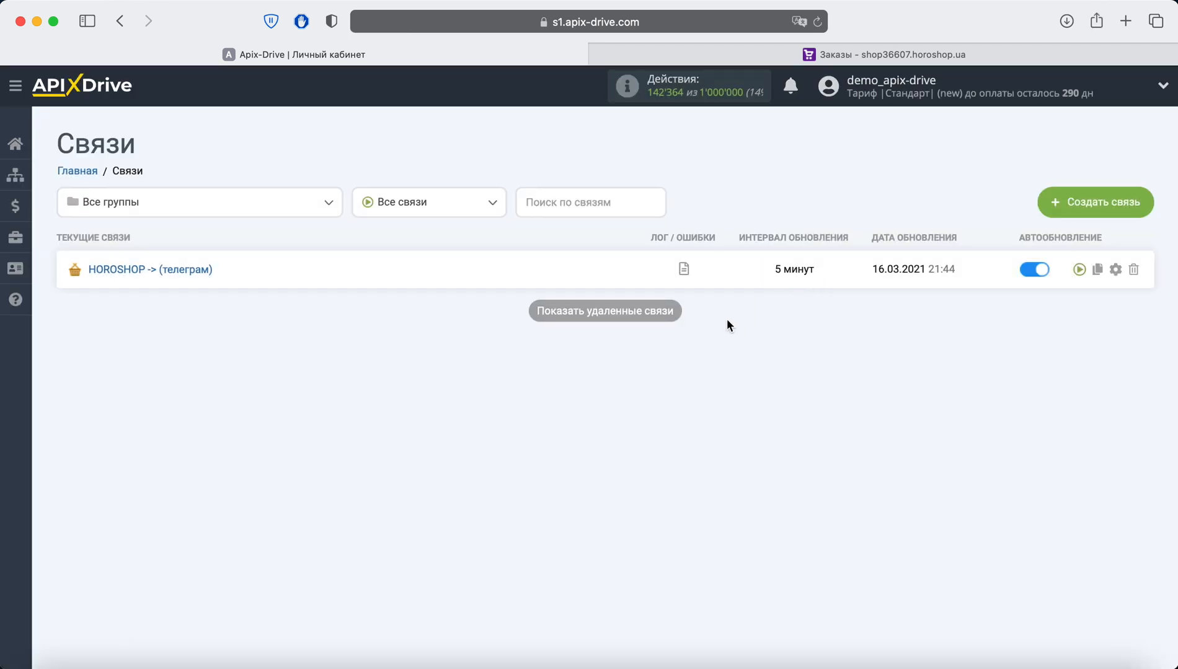